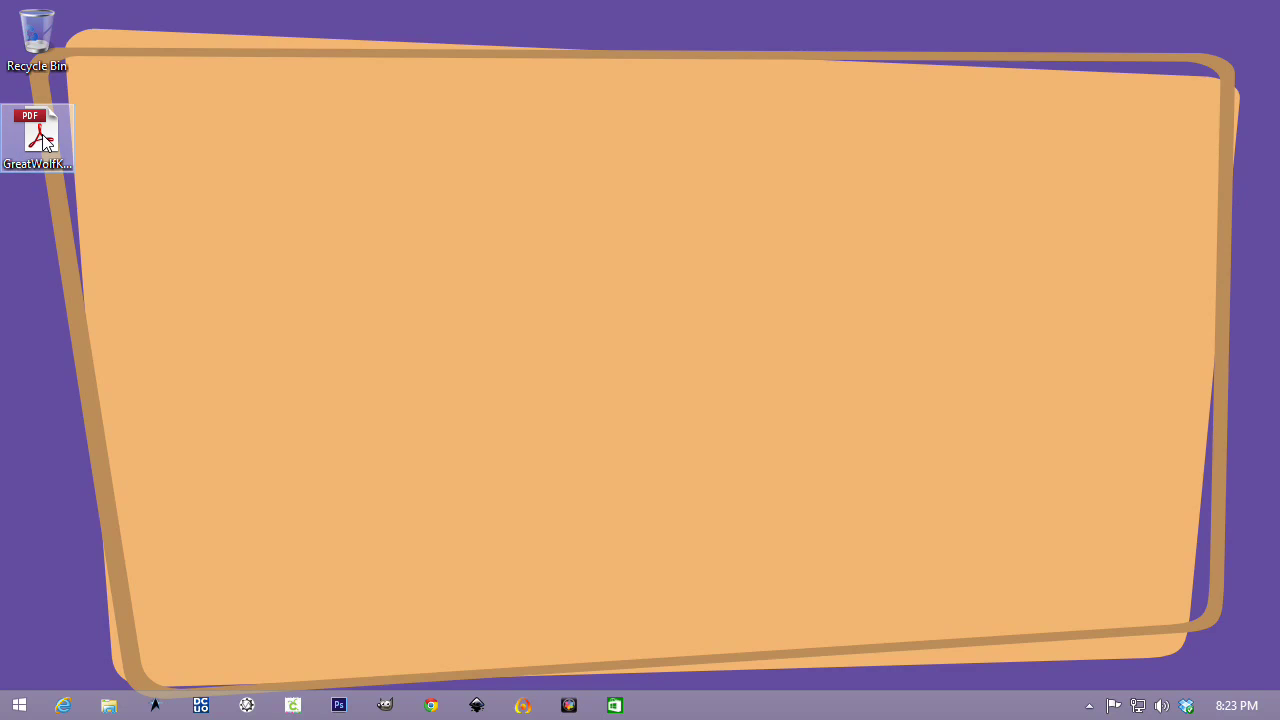
Import the Rachel Raccoon coloring page PDF into a new maximized Inkscape document and drag it onto the page.
{"action": "left_click", "coordinate": [476, 703]}
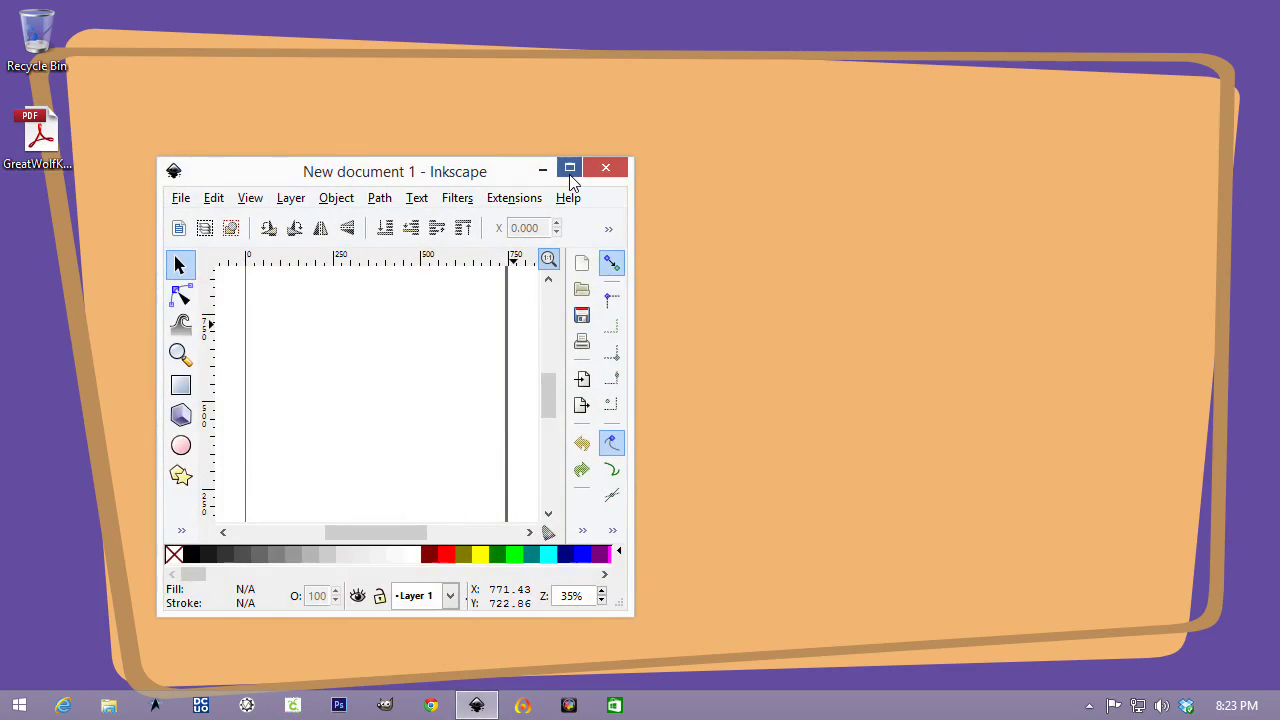
{"action": "left_click", "coordinate": [570, 167]}
{"action": "left_click", "coordinate": [15, 35]}
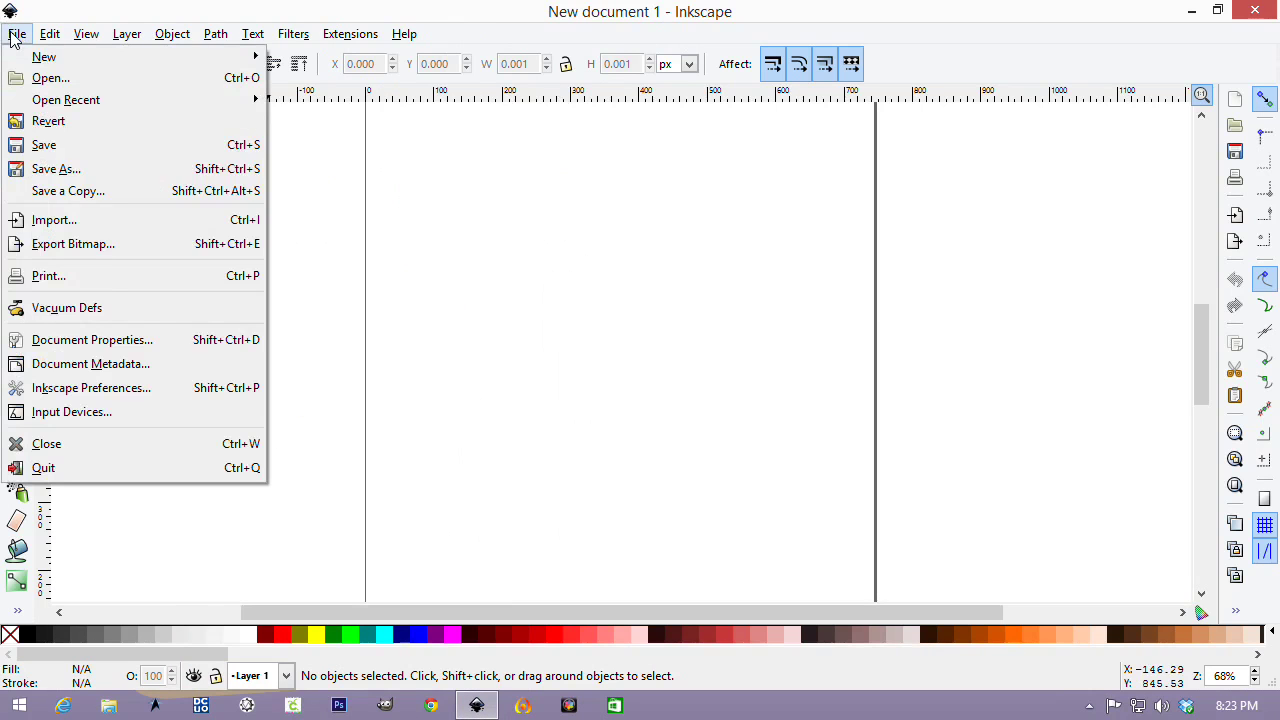
{"action": "left_click", "coordinate": [72, 224]}
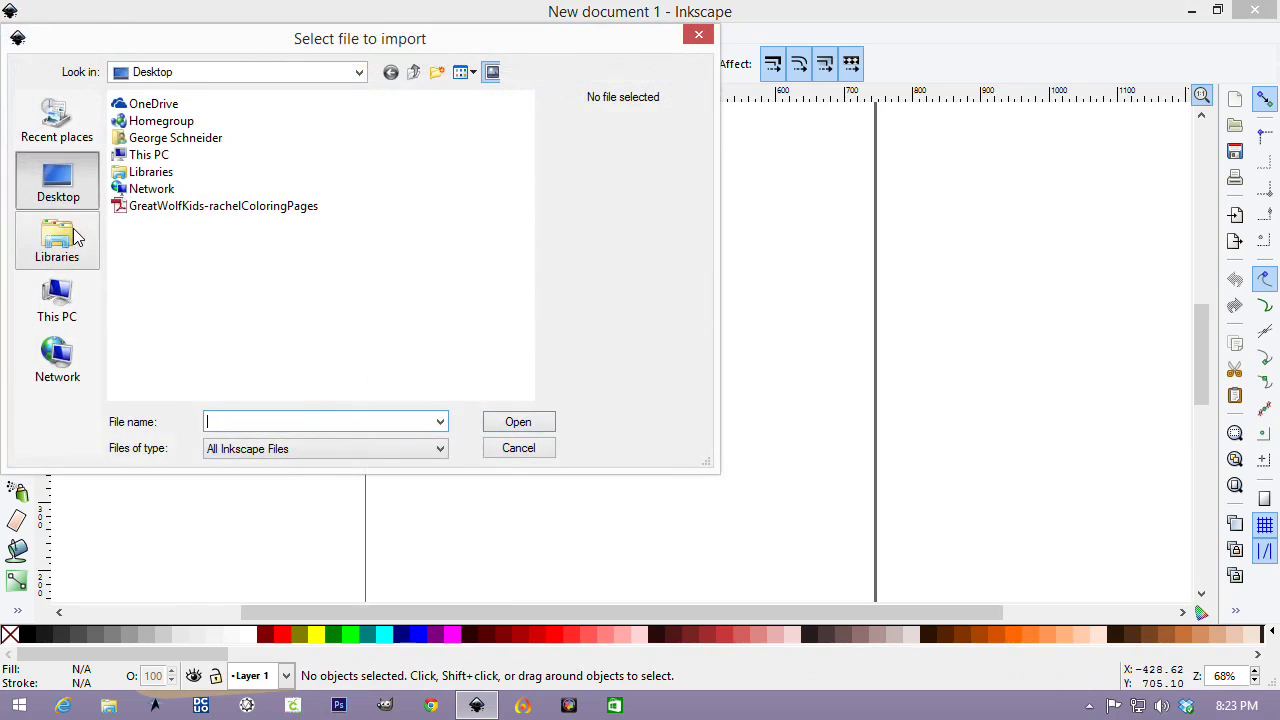
{"action": "double_click", "coordinate": [153, 206]}
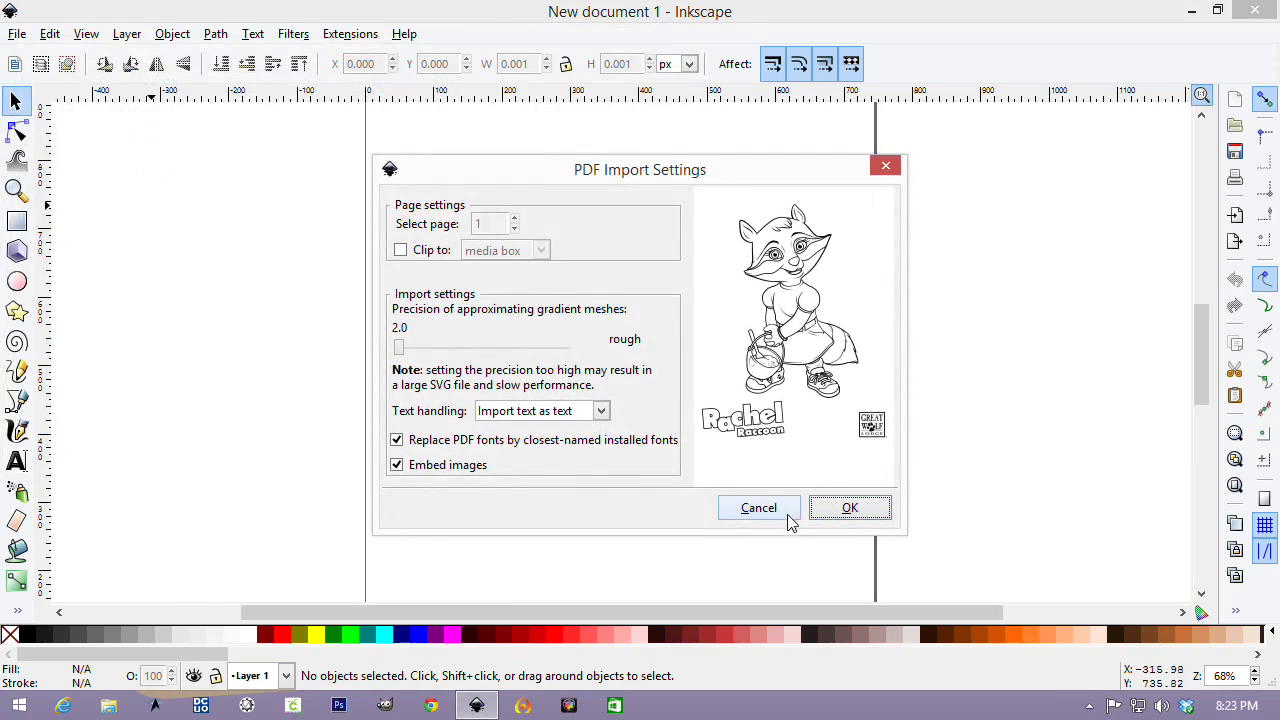
{"action": "left_click", "coordinate": [845, 509]}
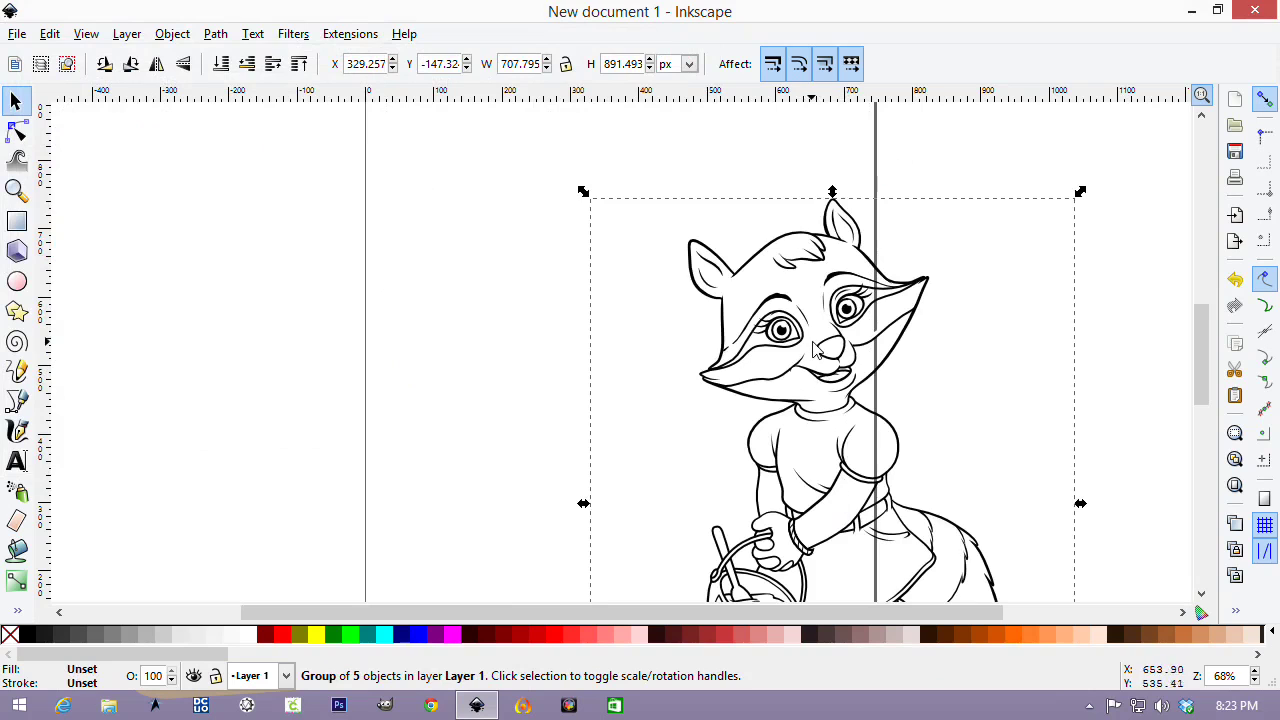
{"action": "left_click_drag", "start_coordinate": [815, 340], "coordinate": [607, 238]}
{"action": "scroll", "coordinate": [607, 238], "scroll_direction": "down", "scroll_amount": 1}
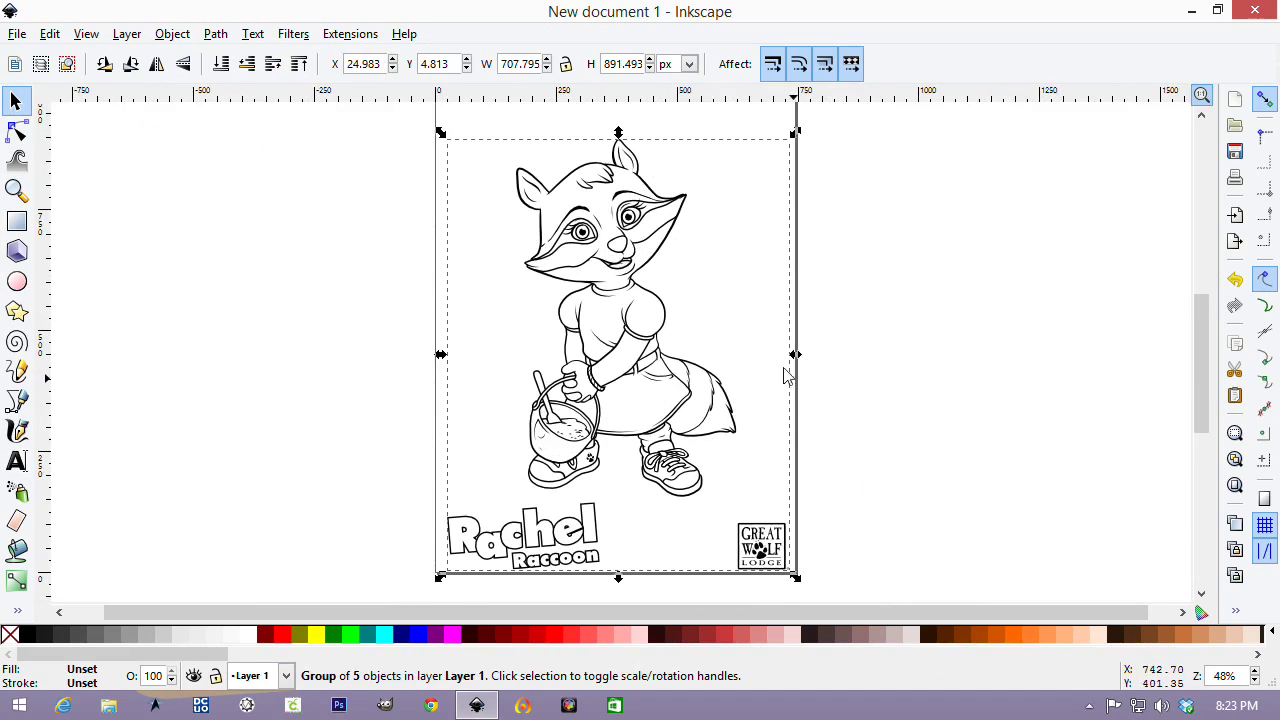
Run Trace Bitmap with Brightness cutoff 0.450 on the imported PDF drawing.
{"action": "left_click", "coordinate": [215, 34]}
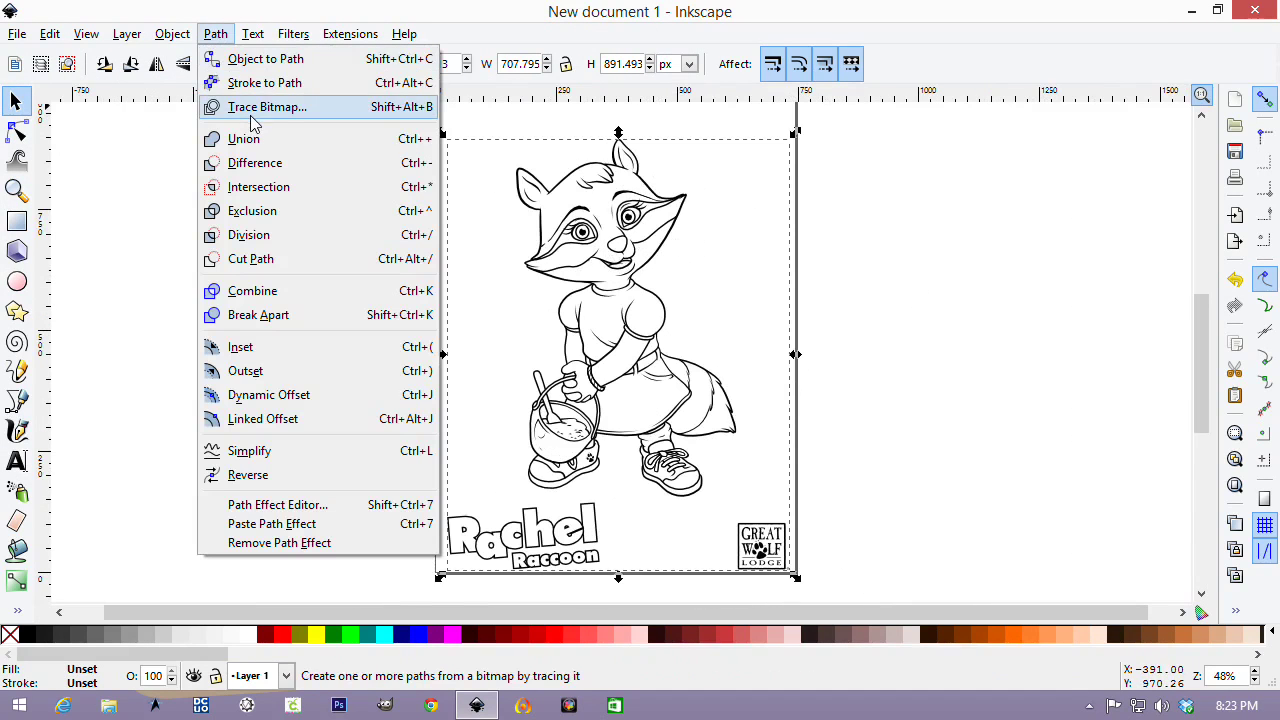
{"action": "left_click", "coordinate": [250, 113]}
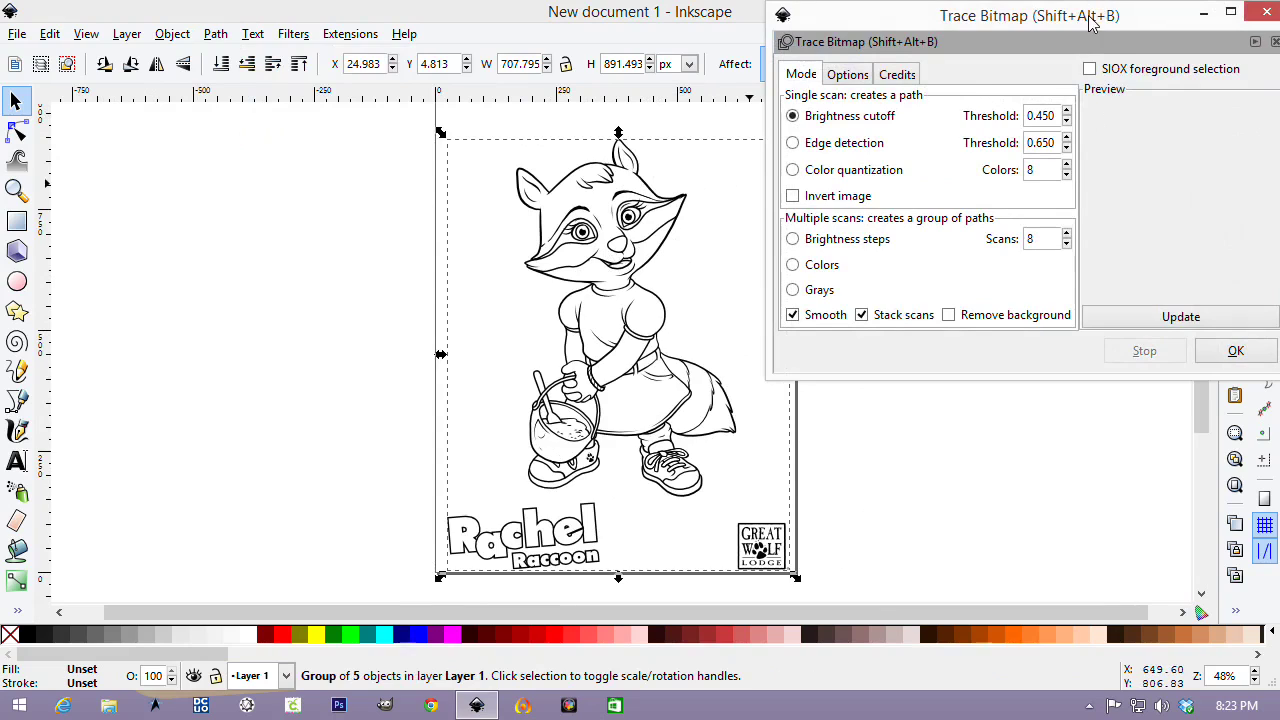
{"action": "left_click_drag", "start_coordinate": [1092, 22], "coordinate": [984, 44]}
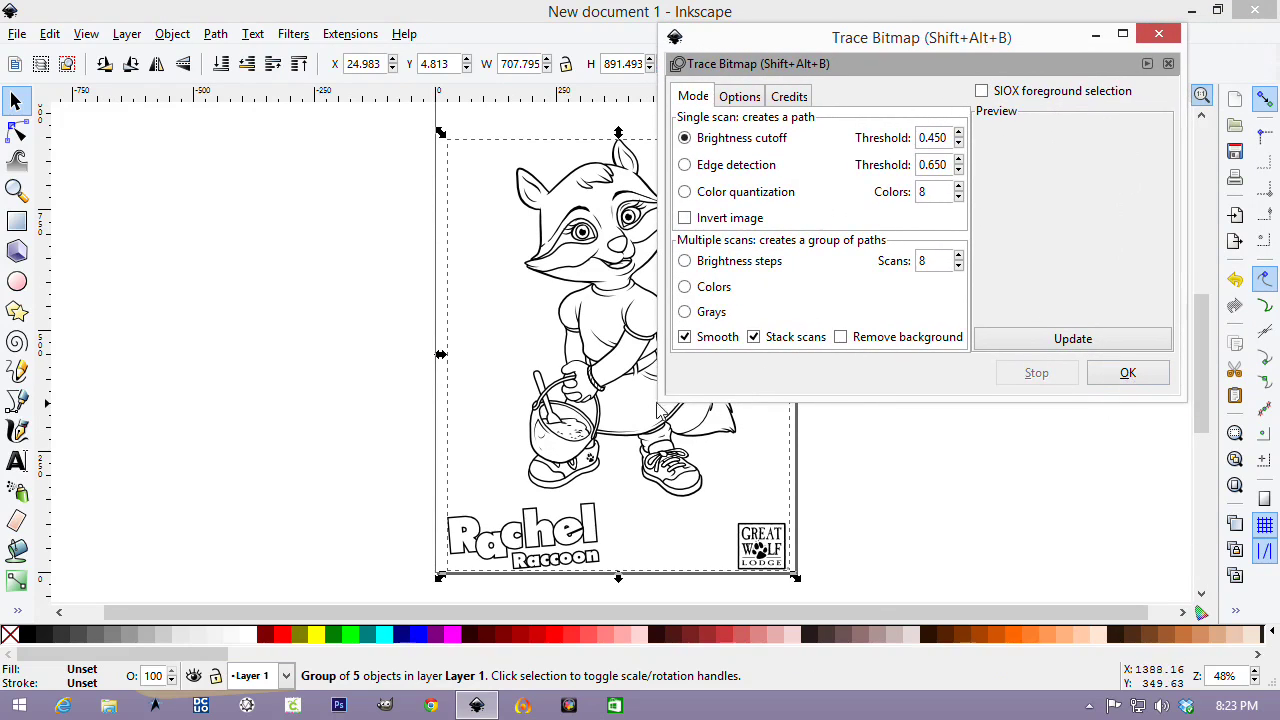
{"action": "left_click", "coordinate": [1127, 377]}
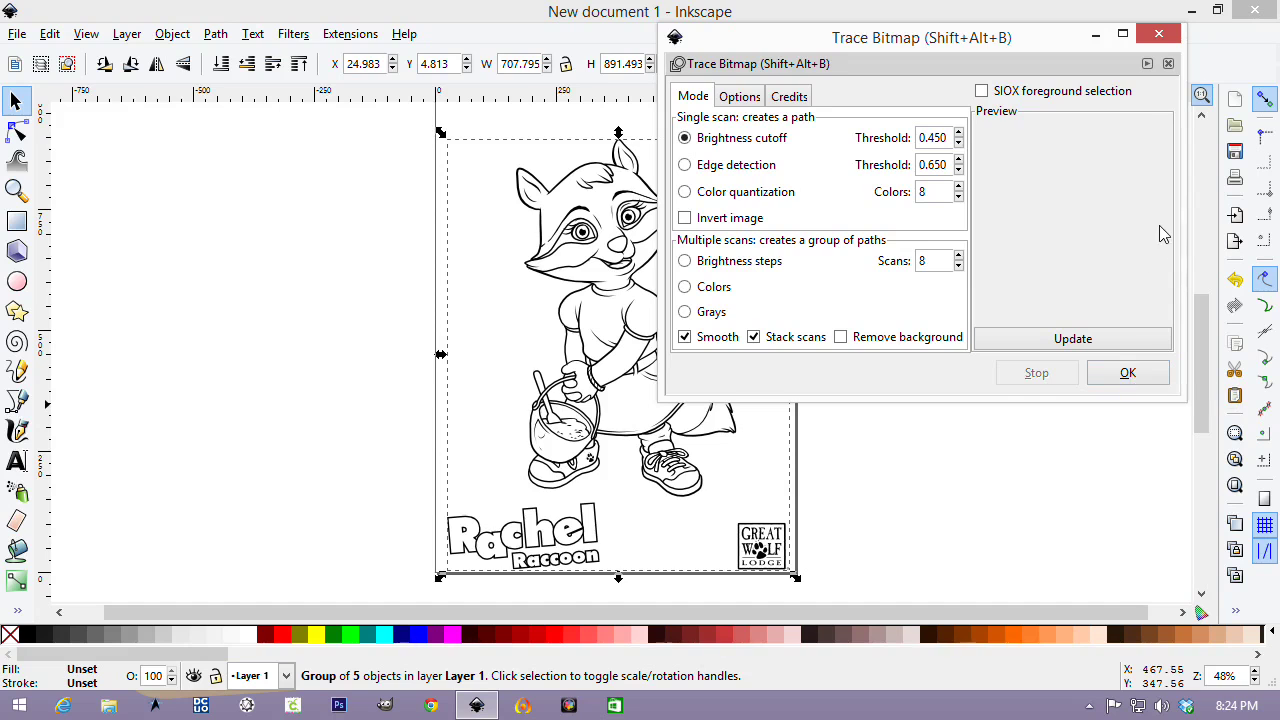
Close Trace Bitmap, quit Inkscape without saving, and select the coloring page PDF on the desktop.
{"action": "left_click", "coordinate": [1158, 34]}
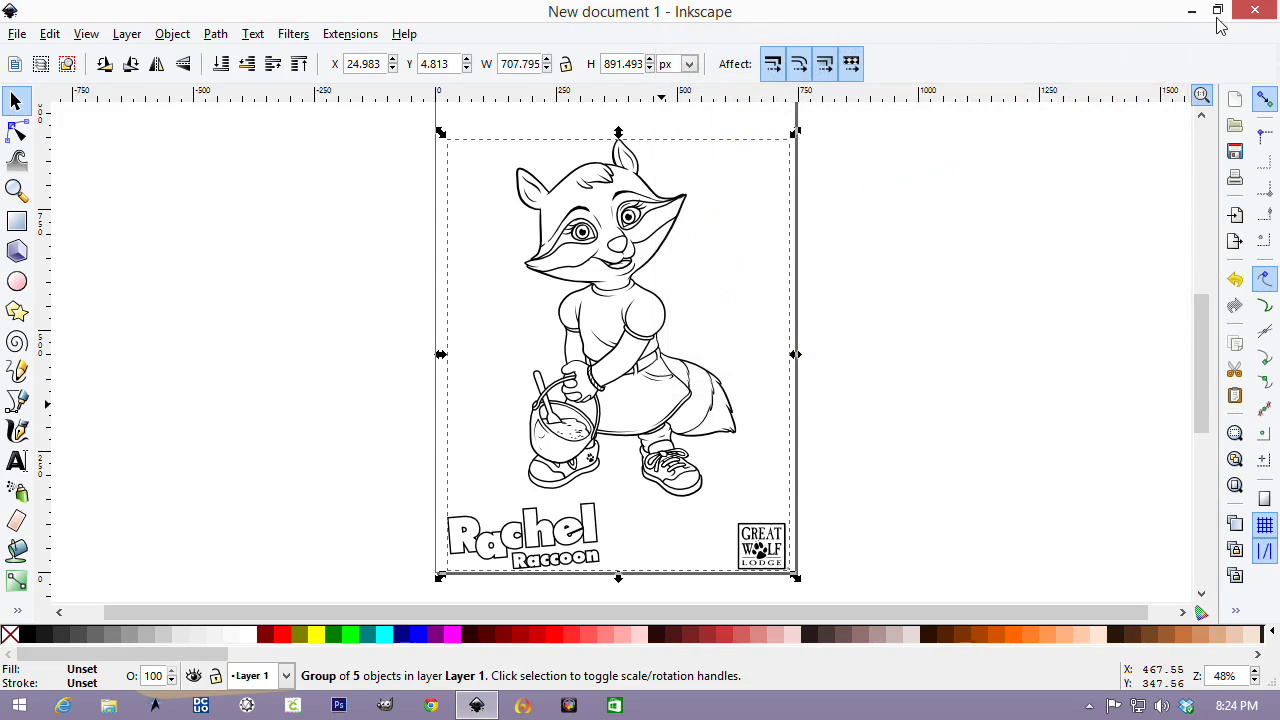
{"action": "left_click", "coordinate": [1255, 11]}
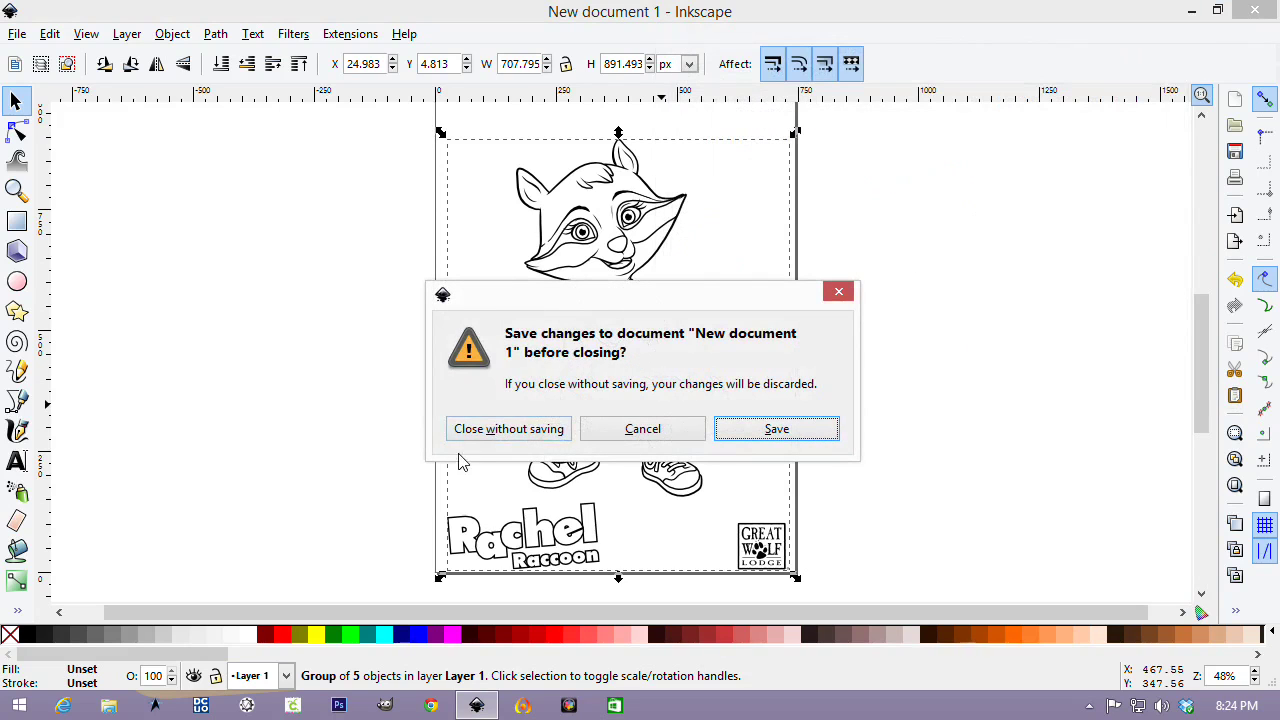
{"action": "left_click", "coordinate": [489, 429]}
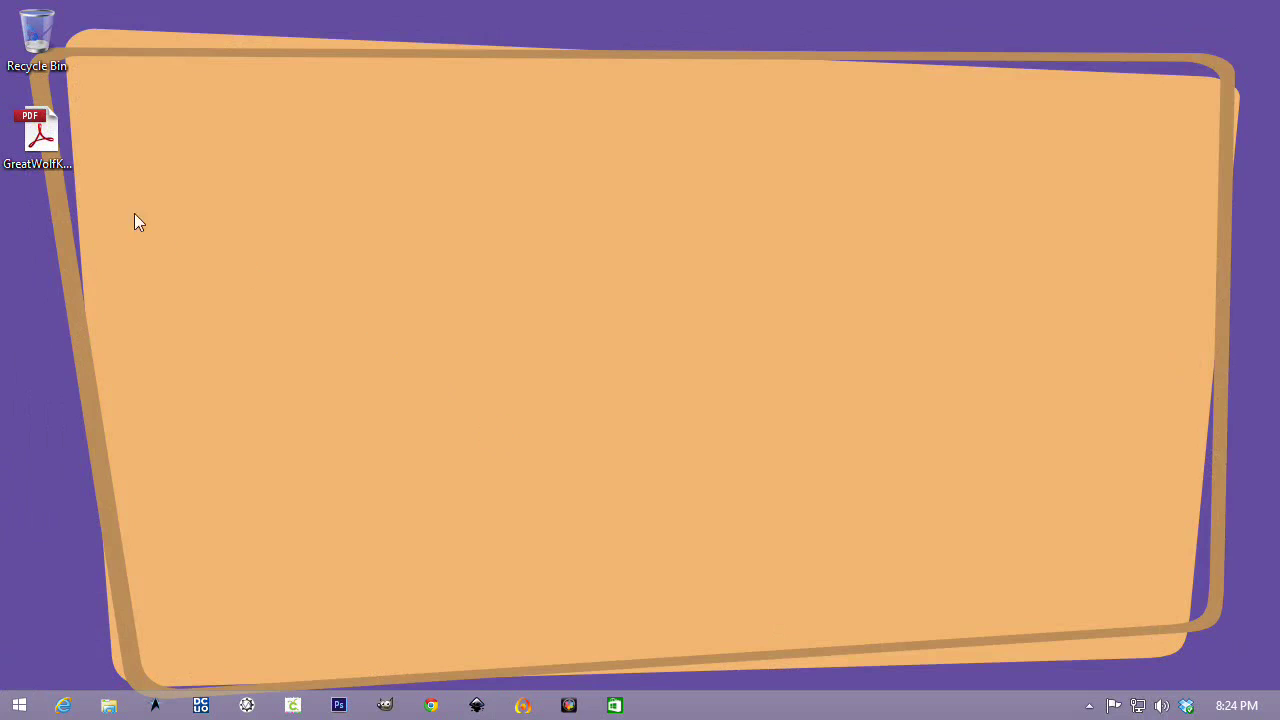
{"action": "left_click", "coordinate": [42, 140]}
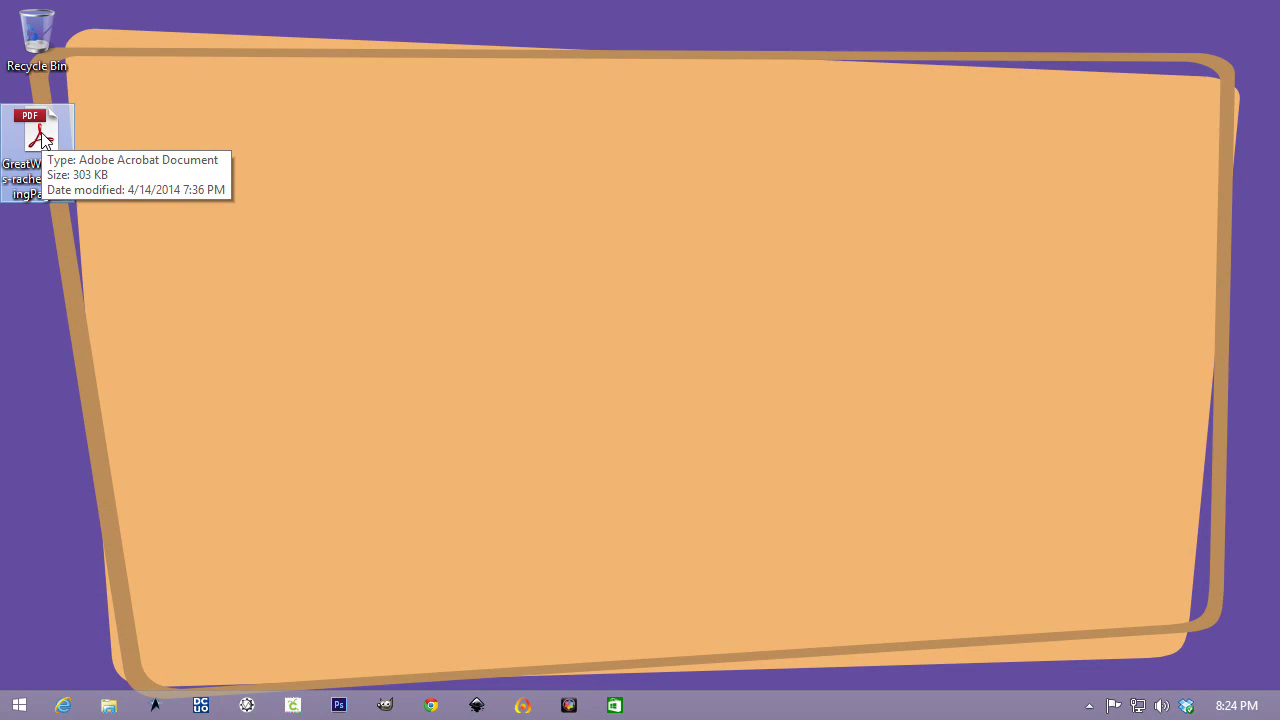
Open the coloring page PDF in Adobe Acrobat Pro and maximize the window.
{"action": "double_click", "coordinate": [41, 140]}
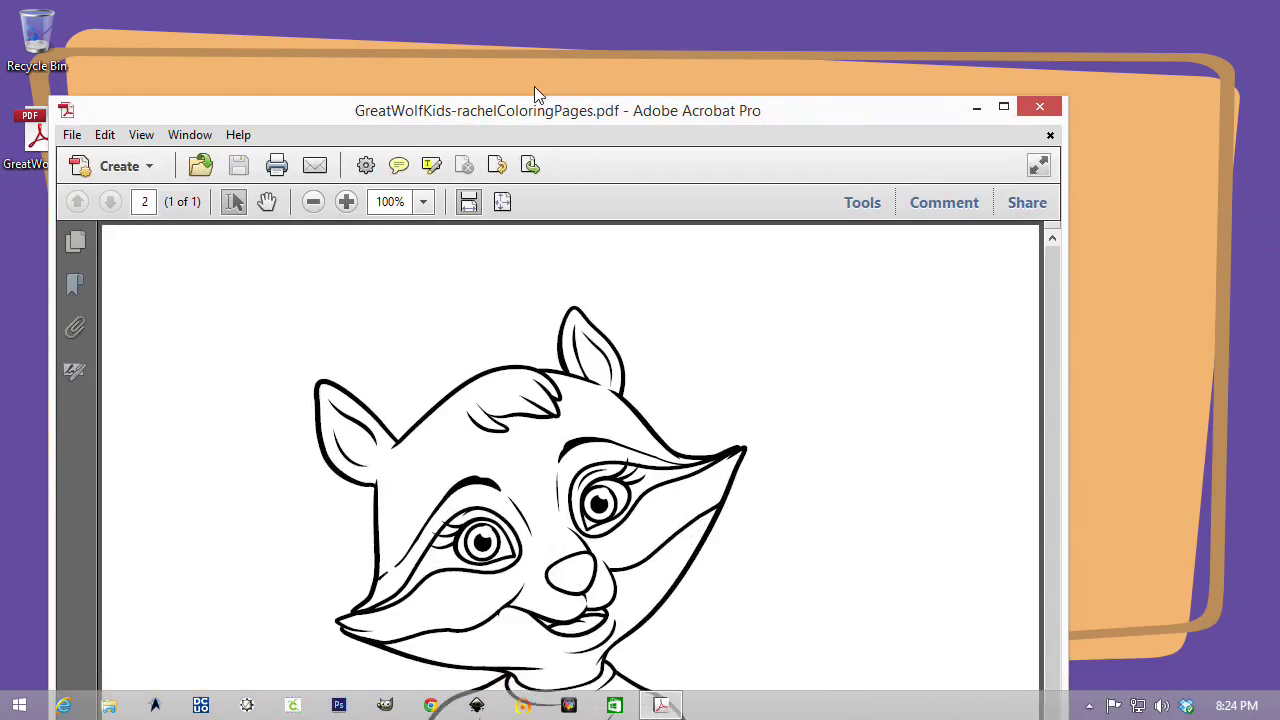
{"action": "left_click_drag", "start_coordinate": [531, 96], "coordinate": [526, 34]}
{"action": "left_click", "coordinate": [975, 43]}
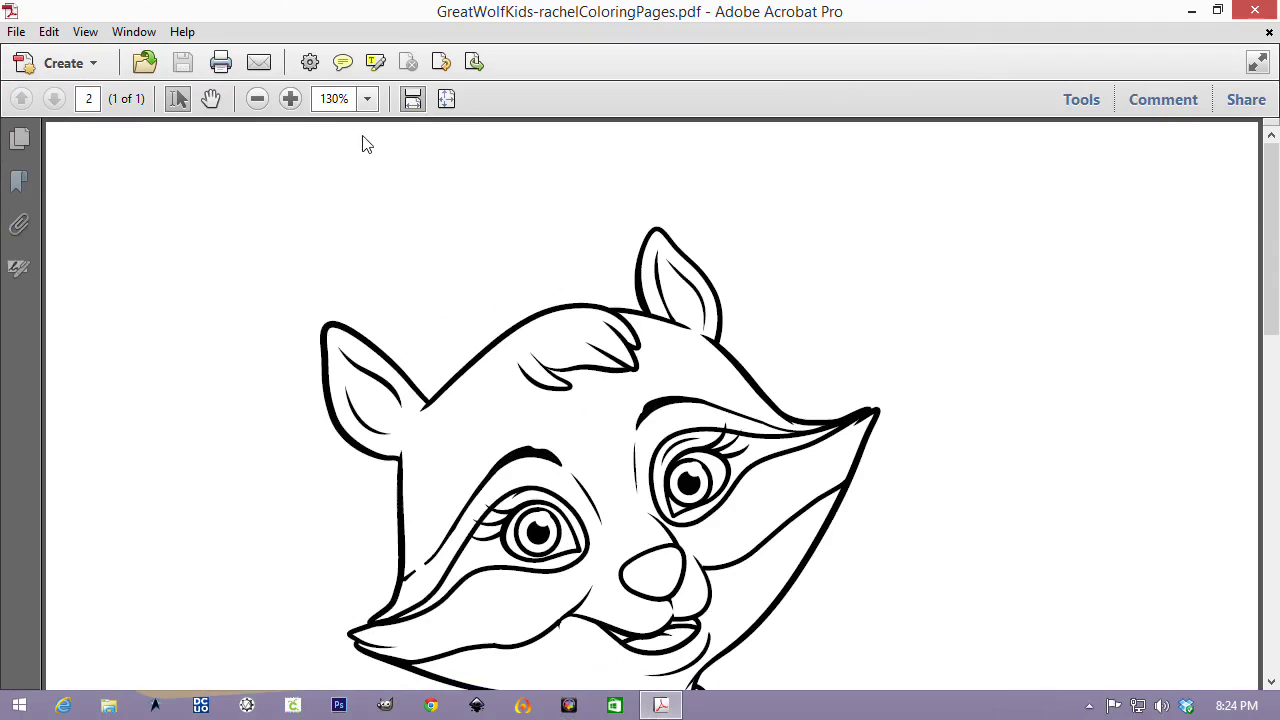
Save the page as a PNG image in the Desktop folder.
{"action": "left_click", "coordinate": [18, 33]}
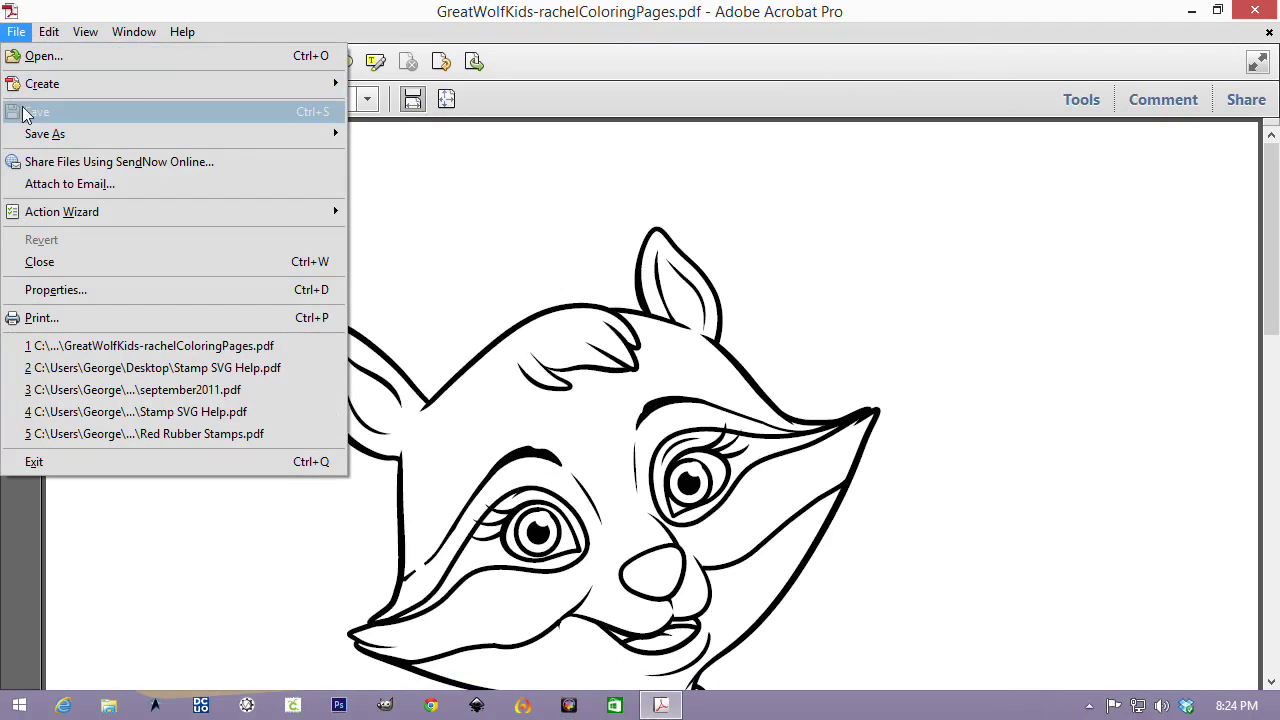
{"action": "mouse_move", "coordinate": [28, 135]}
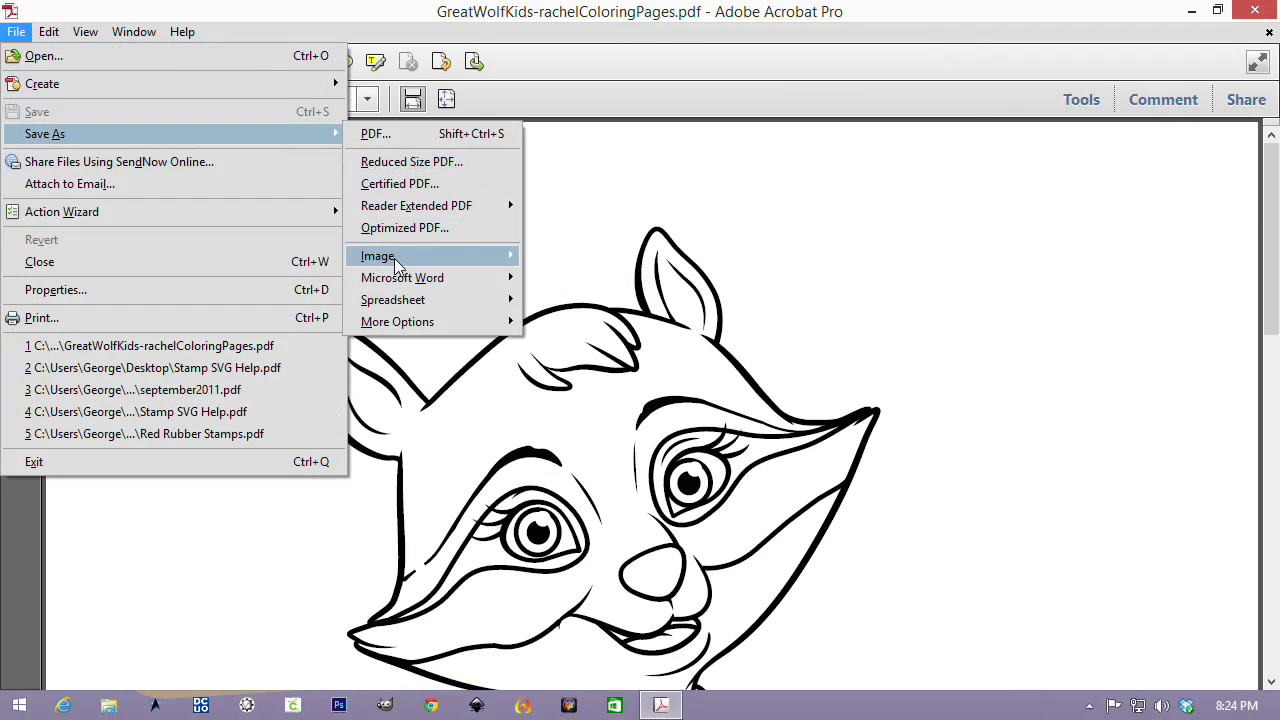
{"action": "mouse_move", "coordinate": [398, 258]}
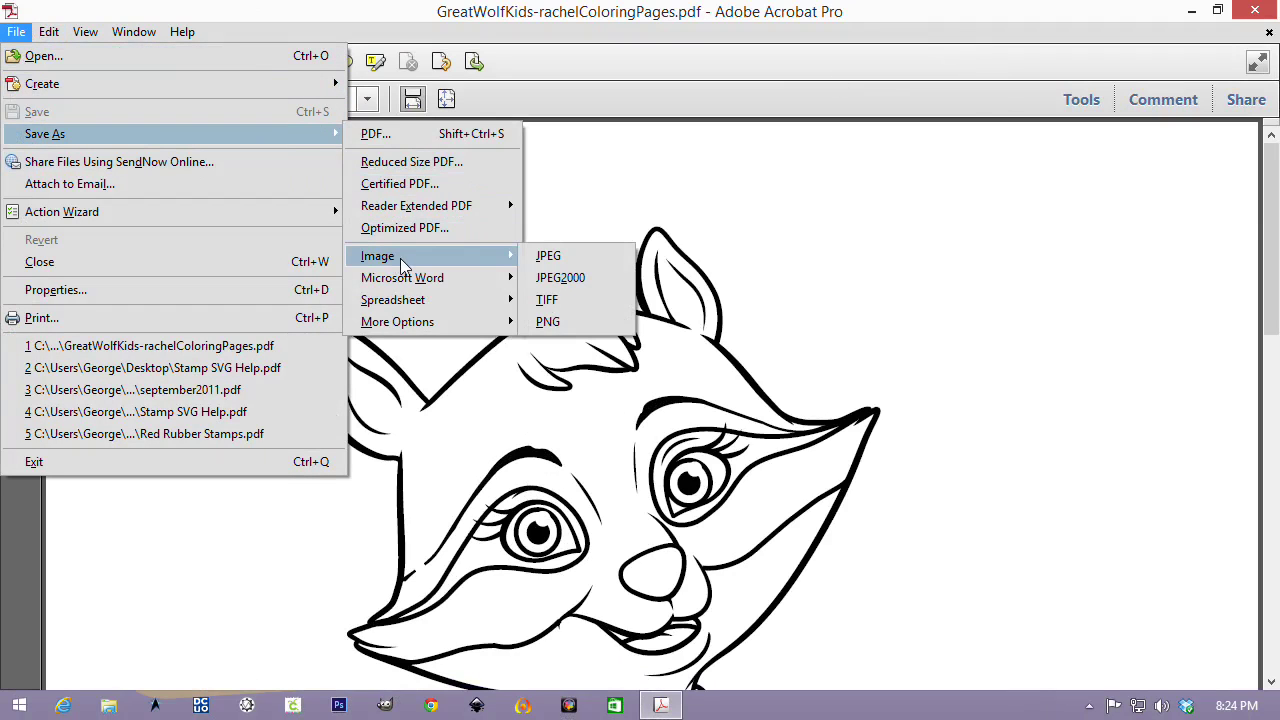
{"action": "left_click", "coordinate": [588, 319]}
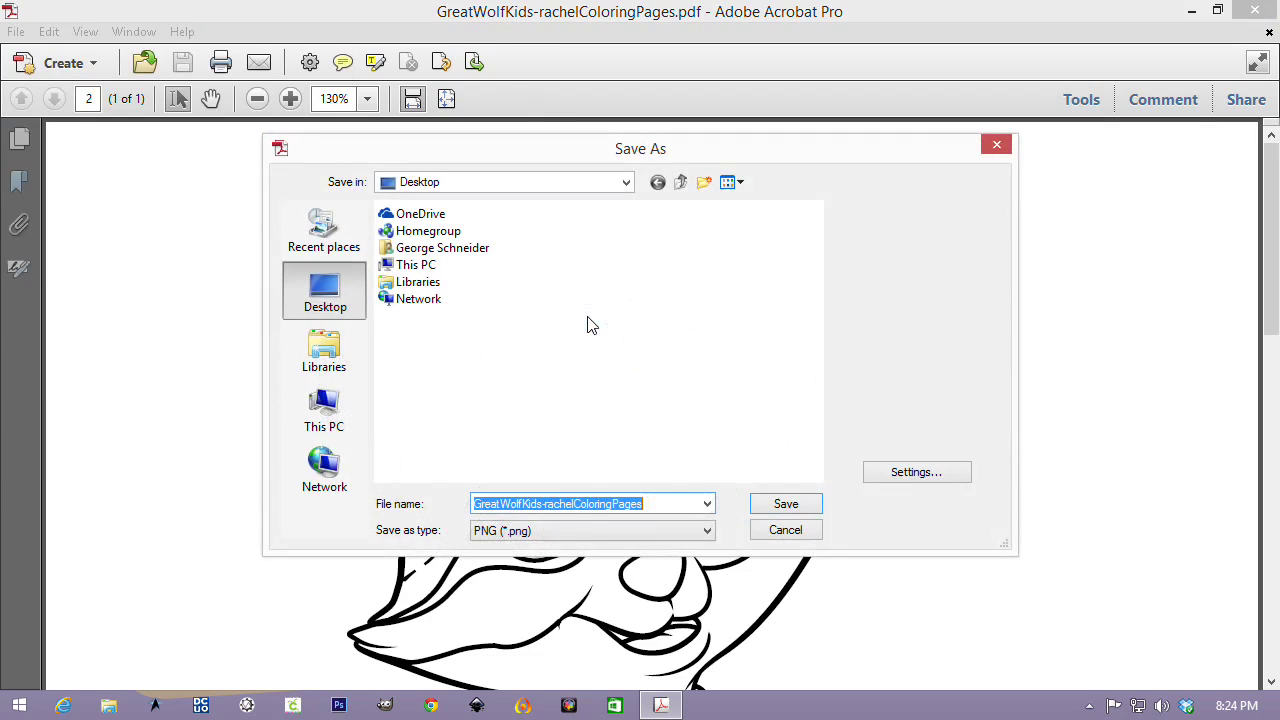
{"action": "left_click", "coordinate": [787, 505]}
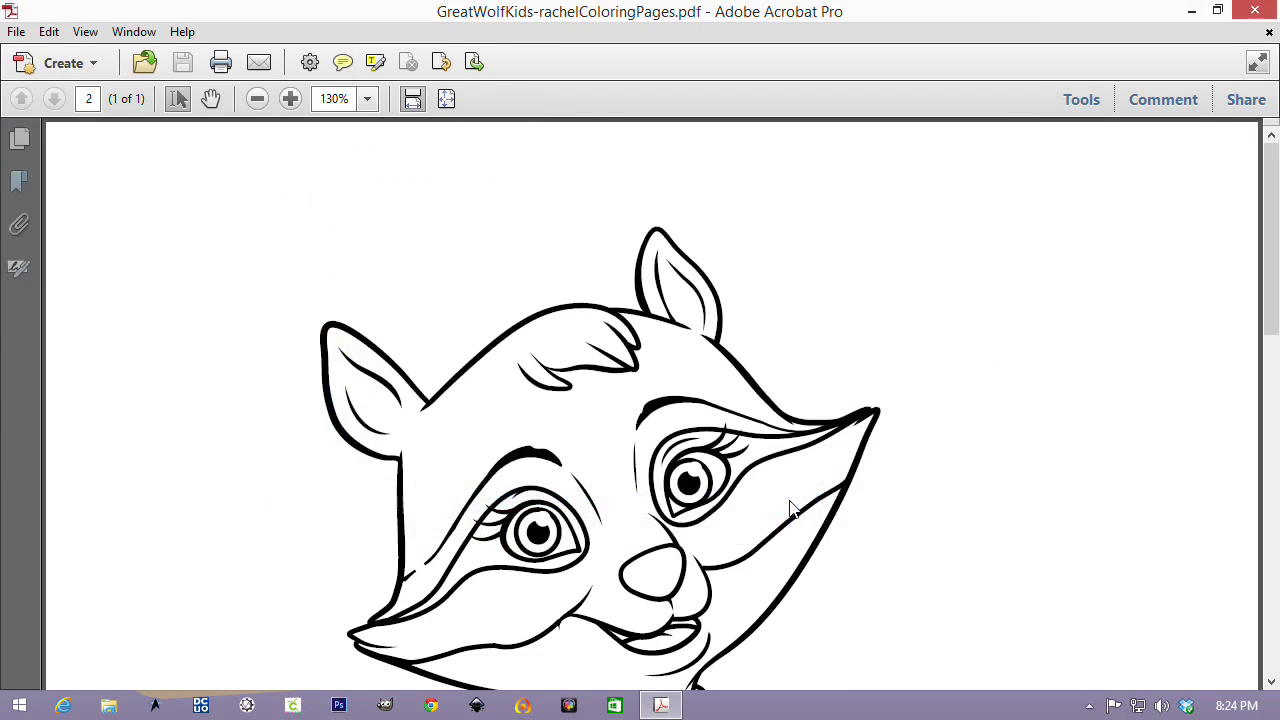
Close Acrobat, then import the rachelColoringPages PNG as a link into a maximized Inkscape window.
{"action": "left_click", "coordinate": [1252, 12]}
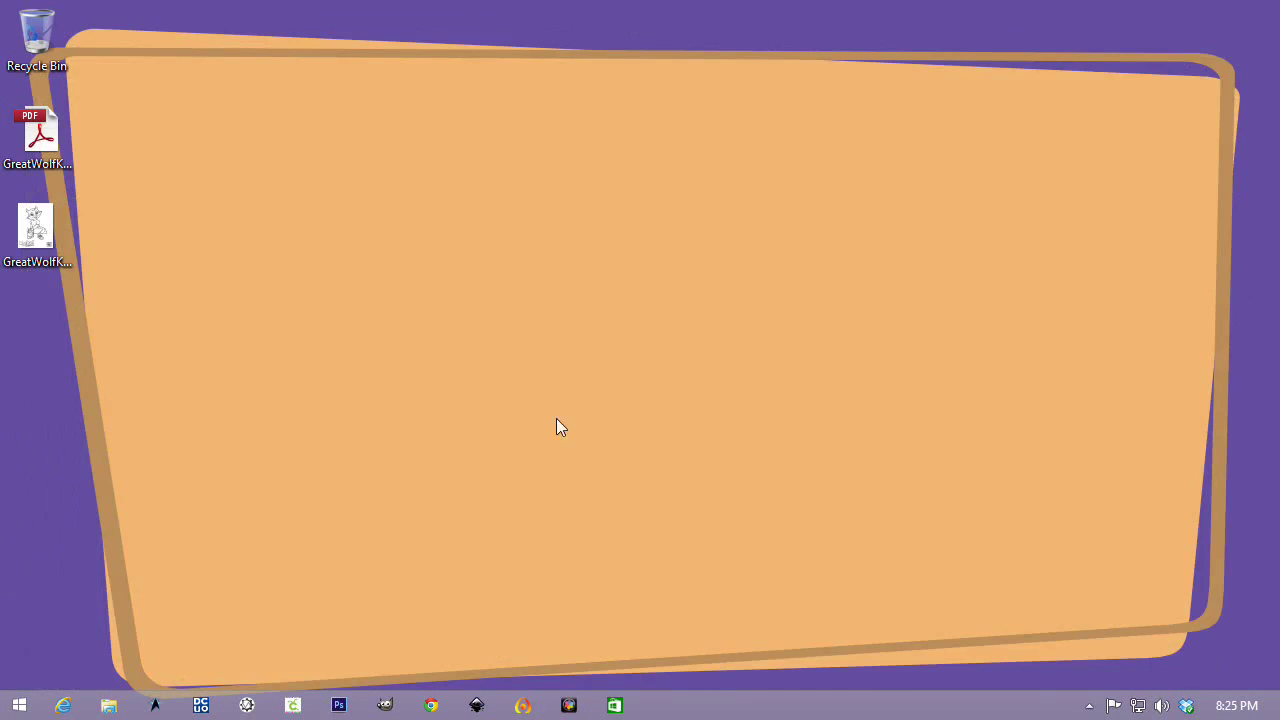
{"action": "left_click", "coordinate": [476, 706]}
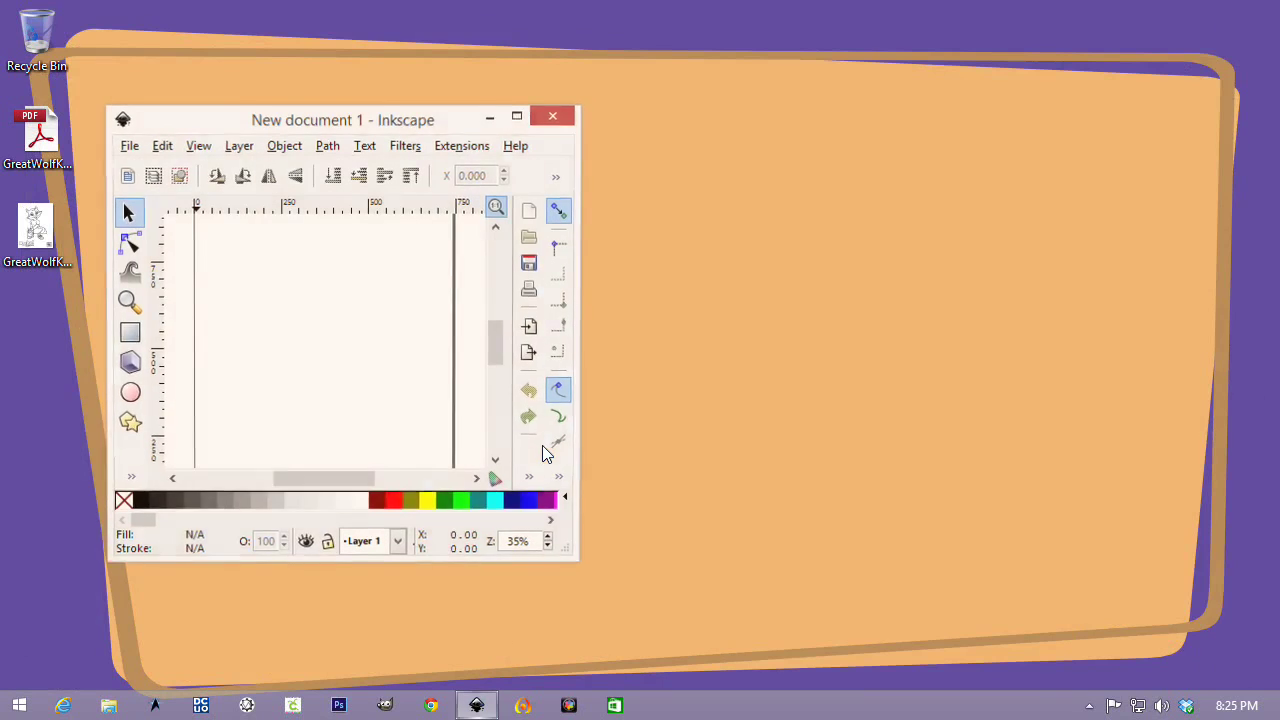
{"action": "left_click", "coordinate": [525, 117]}
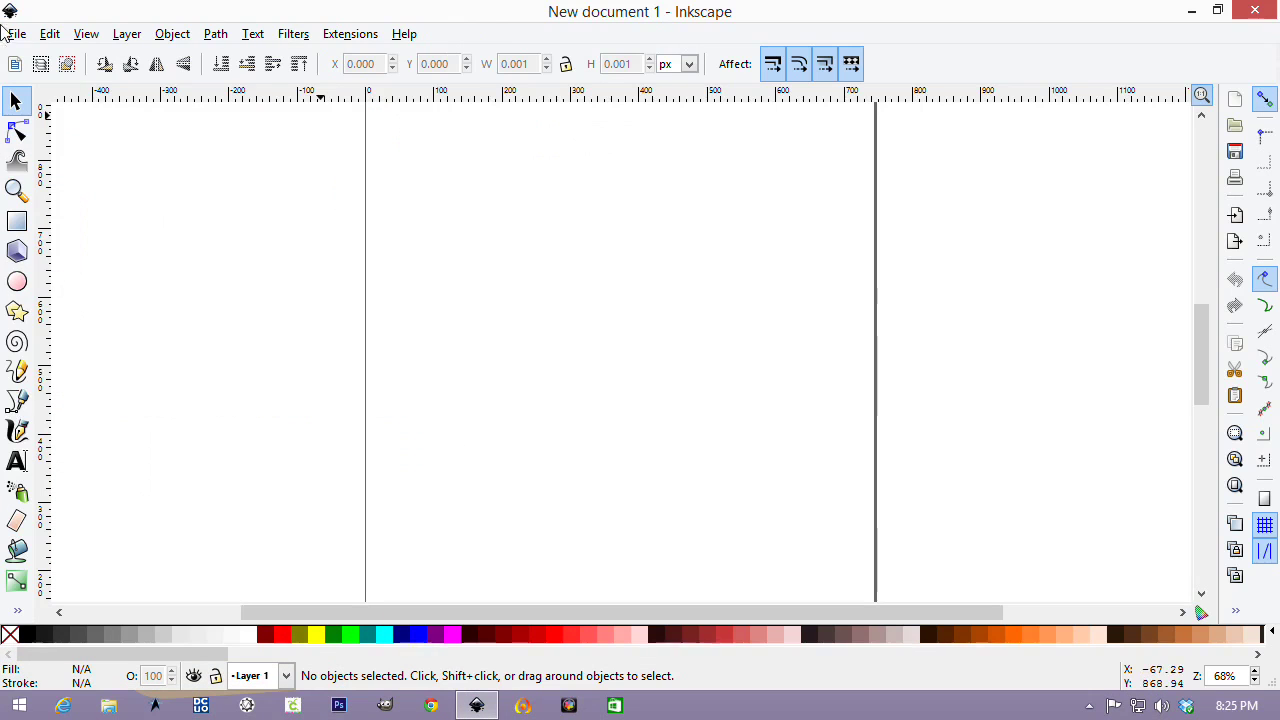
{"action": "left_click", "coordinate": [16, 33]}
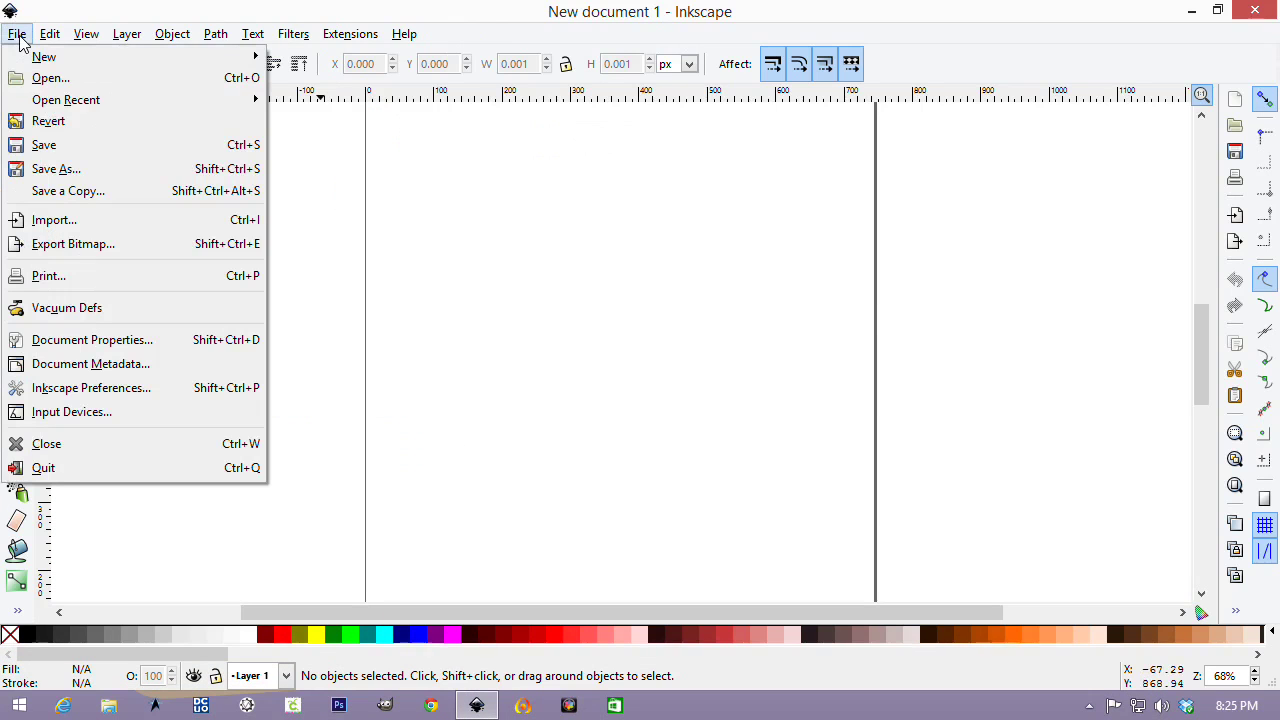
{"action": "left_click", "coordinate": [42, 221]}
{"action": "left_click", "coordinate": [199, 226]}
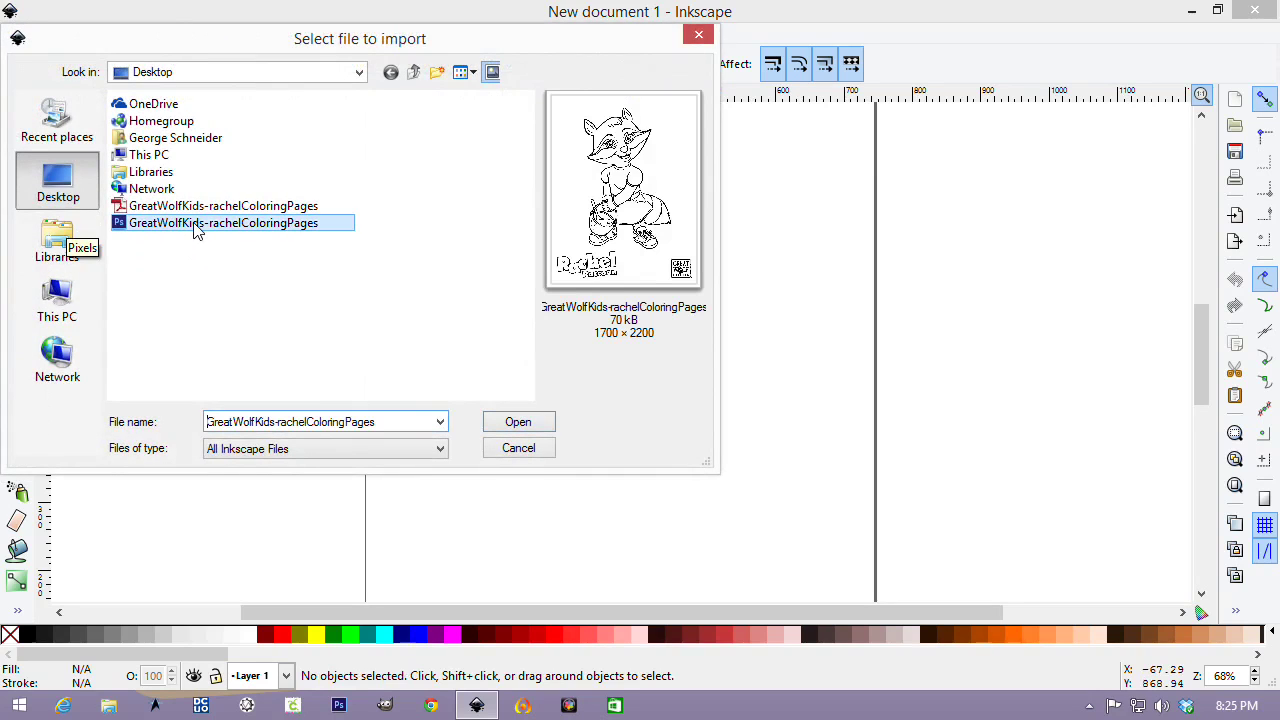
{"action": "left_click", "coordinate": [537, 426]}
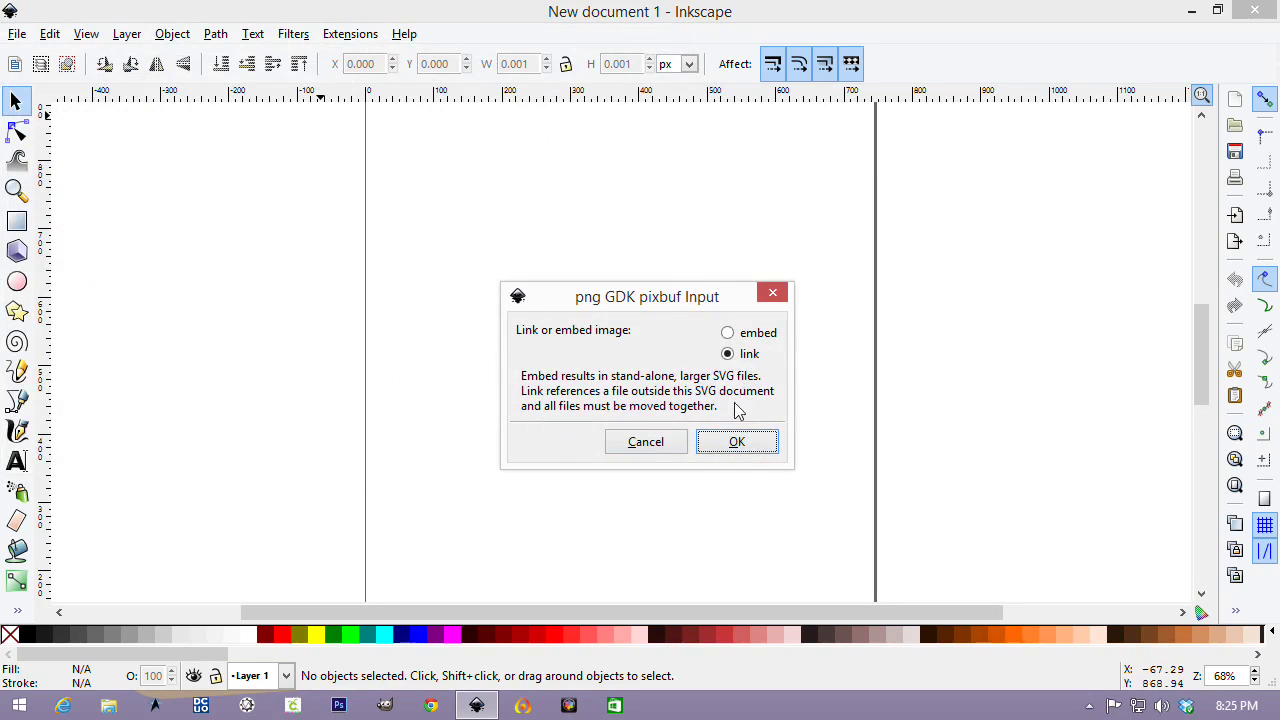
{"action": "left_click", "coordinate": [733, 445]}
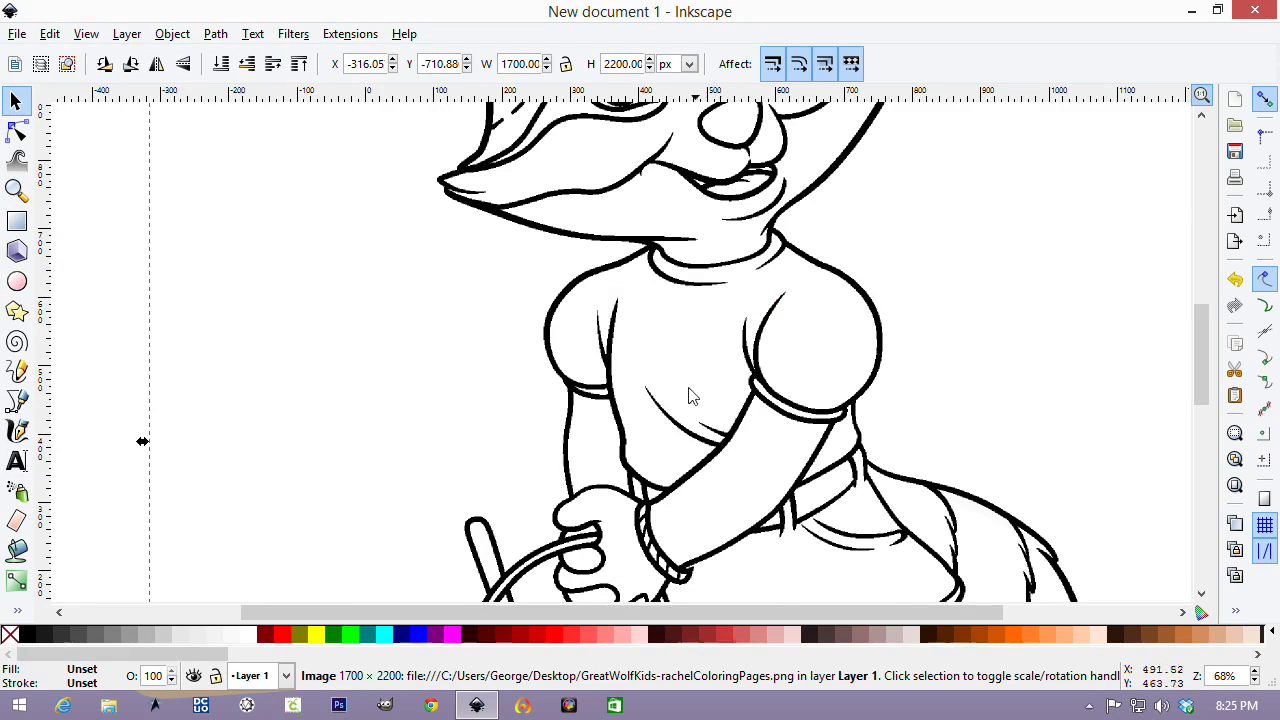
Shrink the raccoon image proportionally to 660.042 × 854.171 px and place it on the page.
{"action": "scroll", "coordinate": [620, 330], "scroll_direction": "down", "scroll_amount": 4}
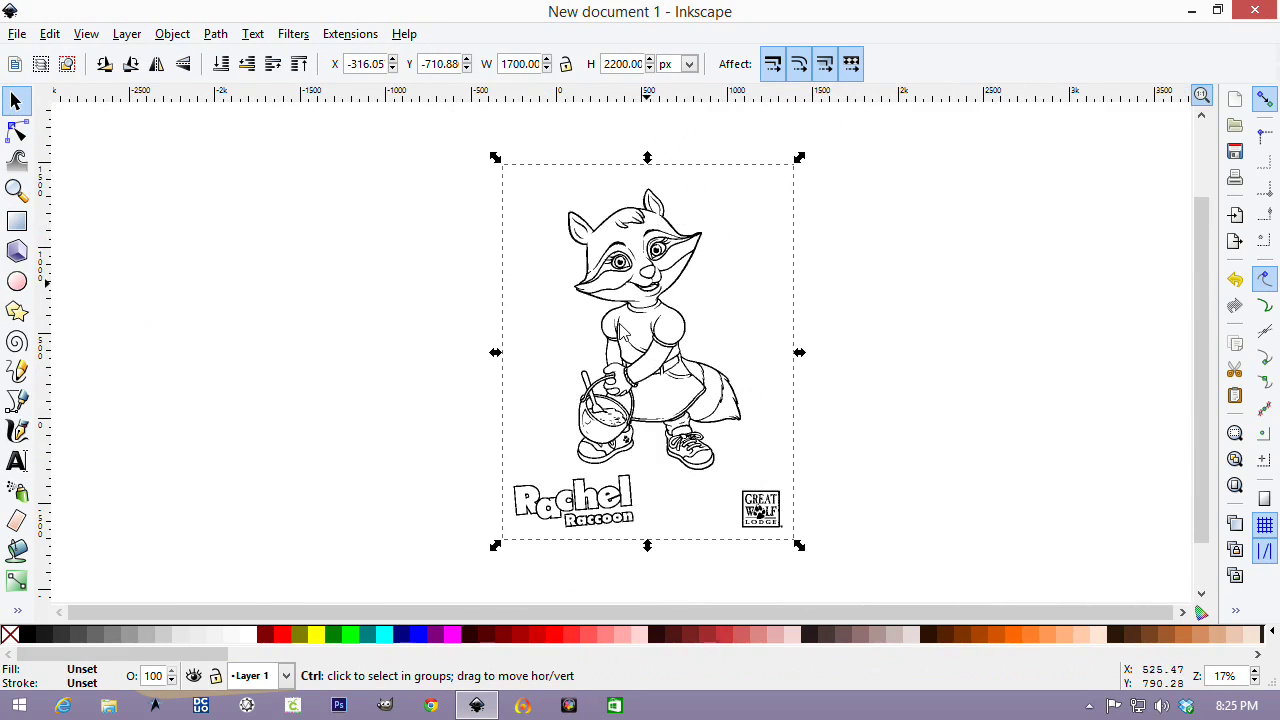
{"action": "key", "text": "ctrl"}
{"action": "left_click_drag", "start_coordinate": [496, 162], "coordinate": [672, 391]}
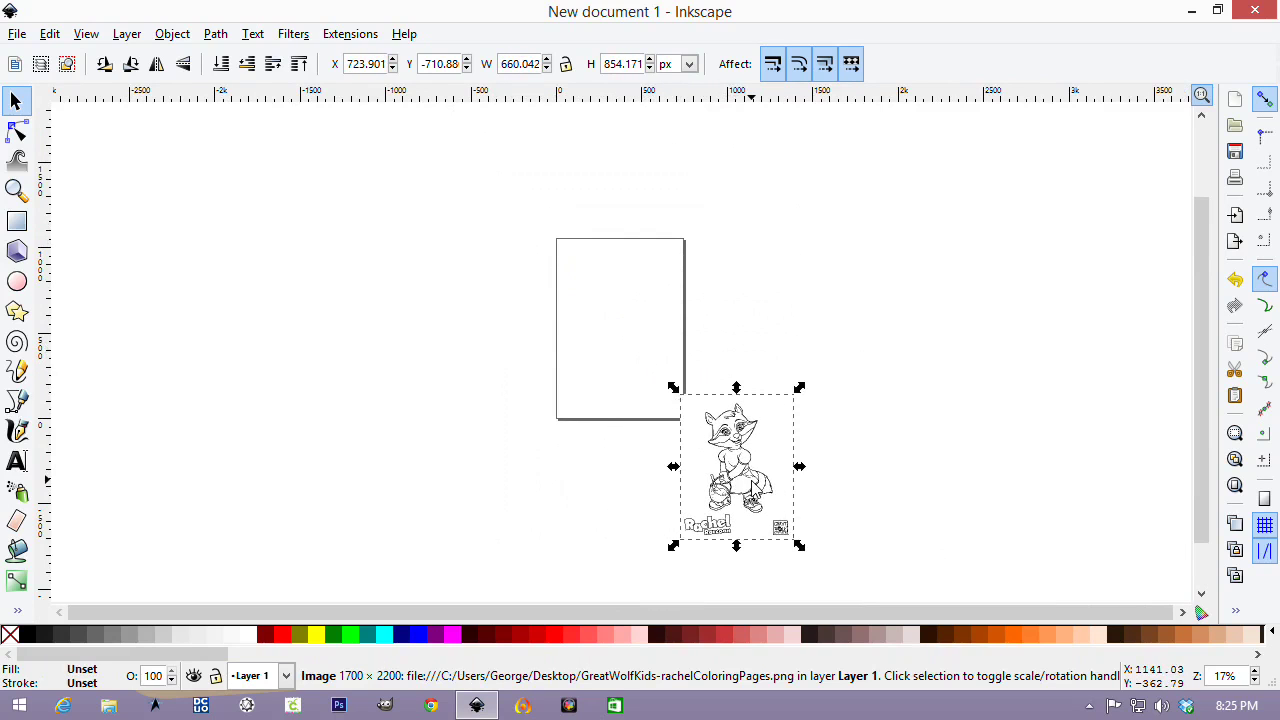
{"action": "left_click_drag", "start_coordinate": [748, 476], "coordinate": [628, 337]}
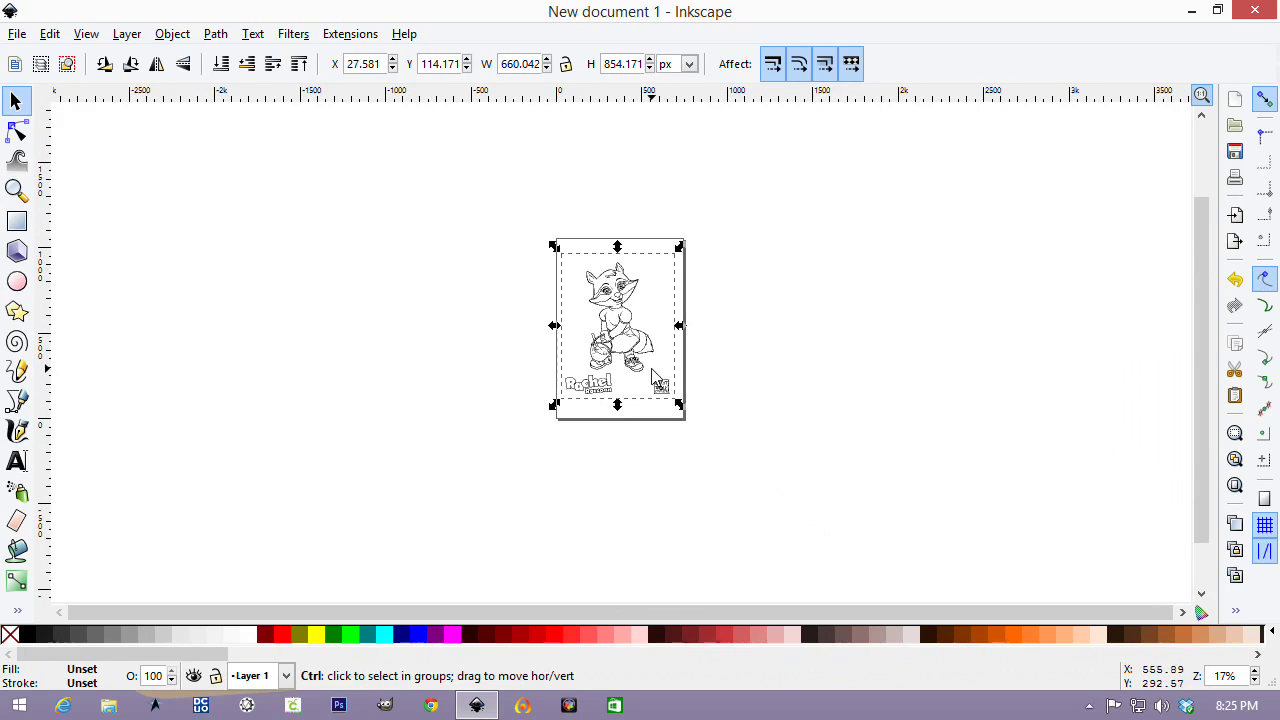
{"action": "scroll", "coordinate": [656, 374], "scroll_direction": "up", "scroll_amount": 2, "text": "ctrl"}
{"action": "scroll", "coordinate": [346, 266], "scroll_direction": "up", "scroll_amount": 2}
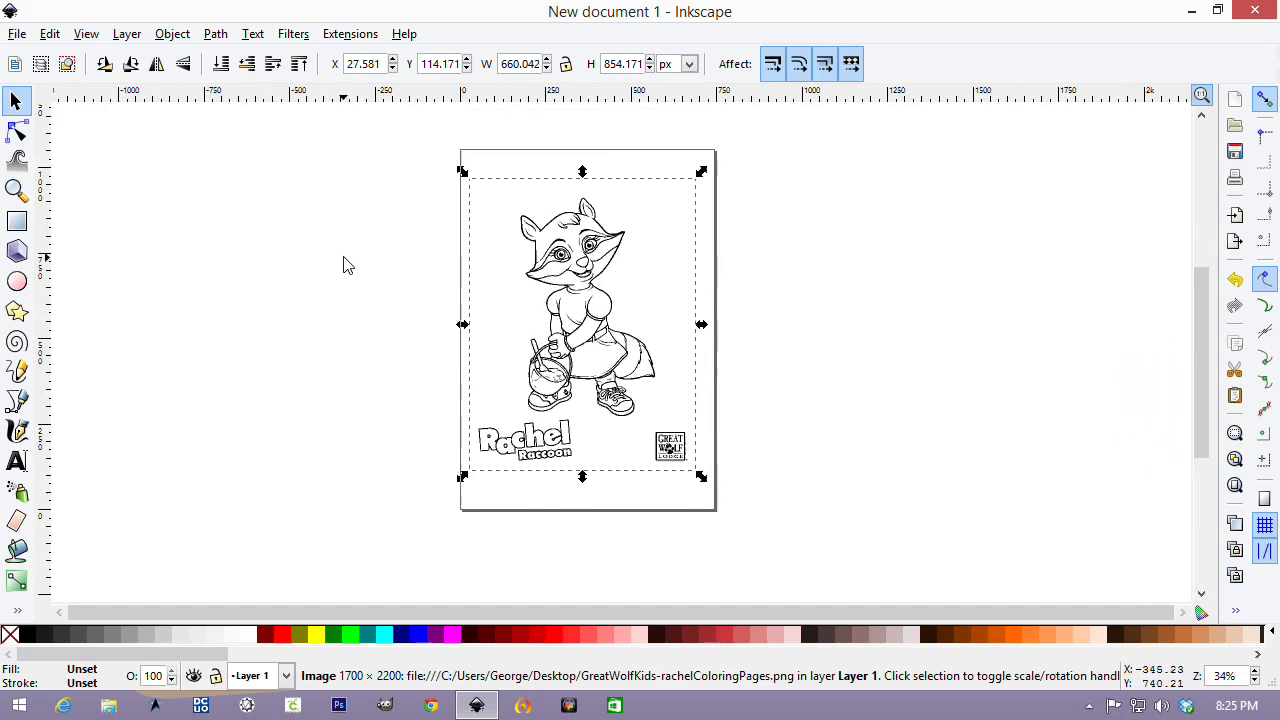
{"action": "scroll", "coordinate": [490, 365], "scroll_direction": "up", "scroll_amount": 1, "text": "ctrl"}
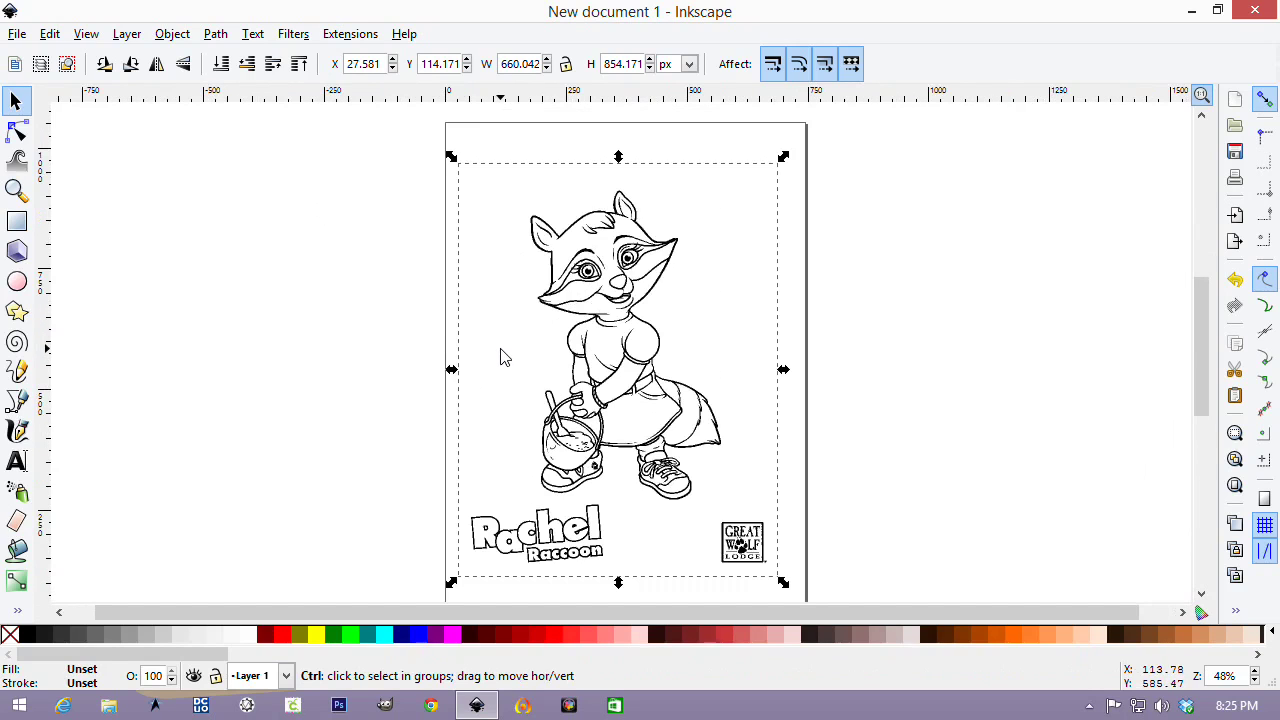
{"action": "left_click", "coordinate": [466, 345]}
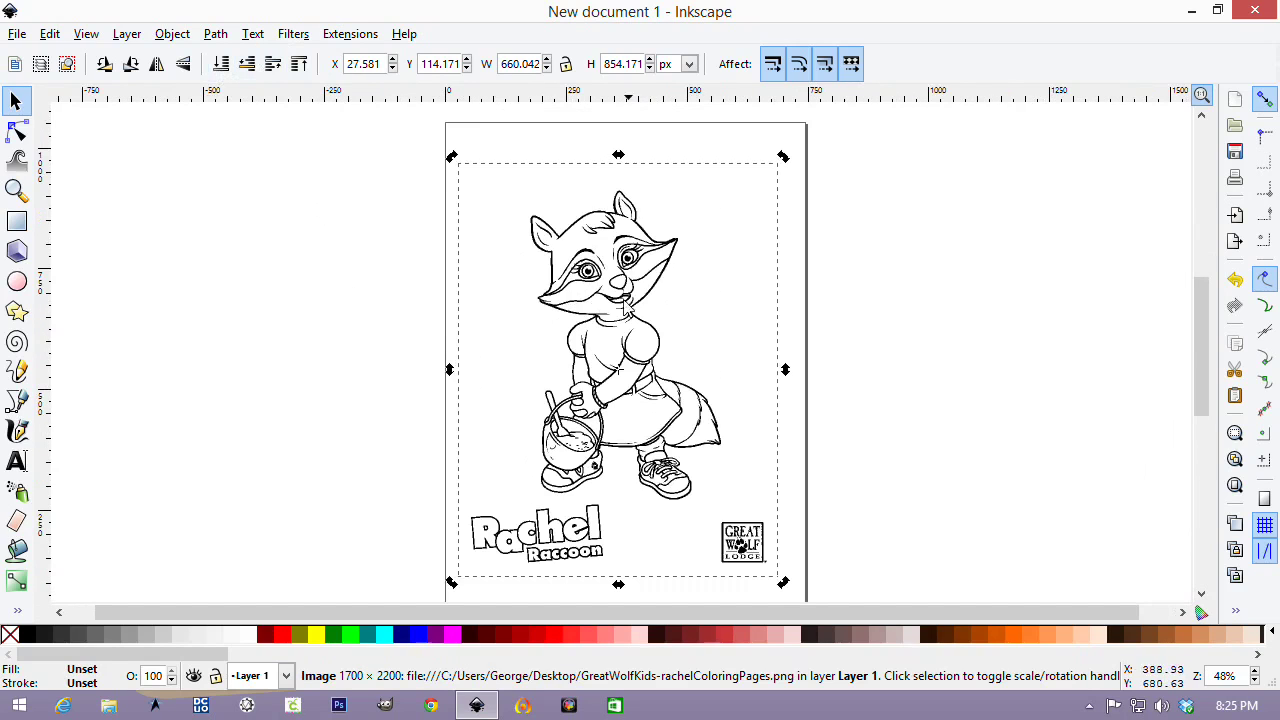
Trace the raccoon PNG with Brightness cutoff at threshold 0.450.
{"action": "left_click", "coordinate": [216, 34]}
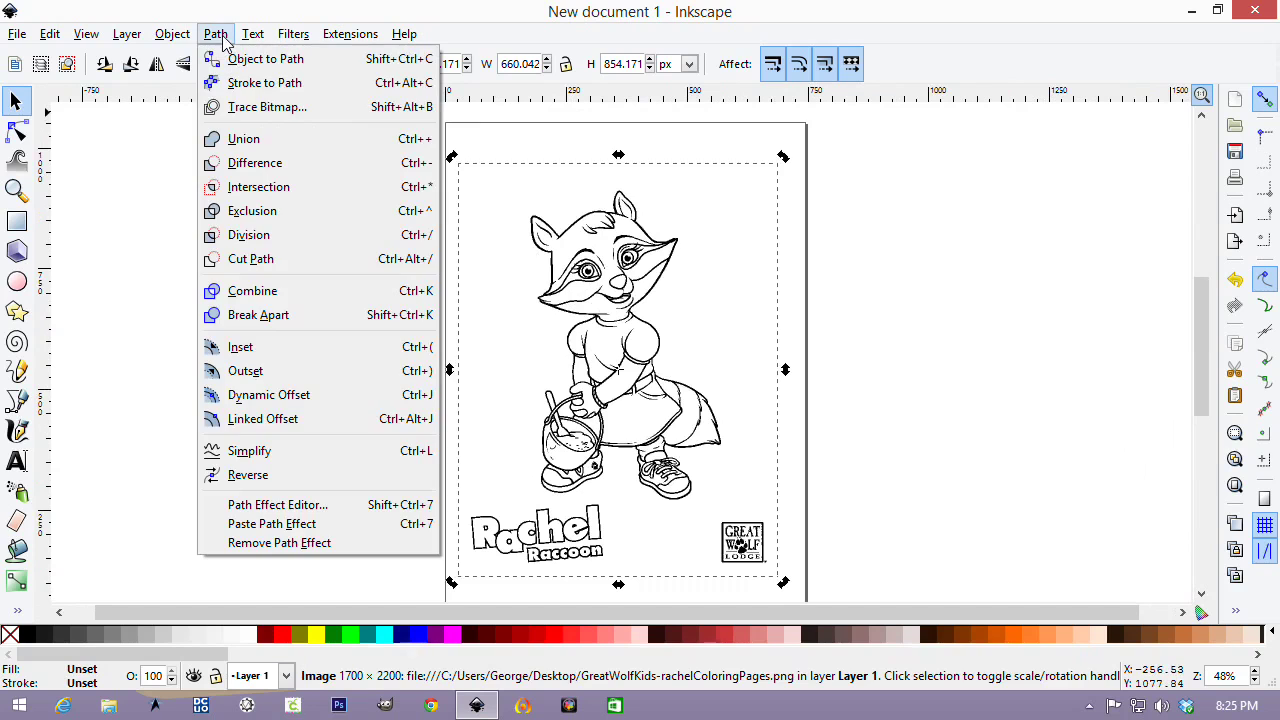
{"action": "left_click", "coordinate": [246, 110]}
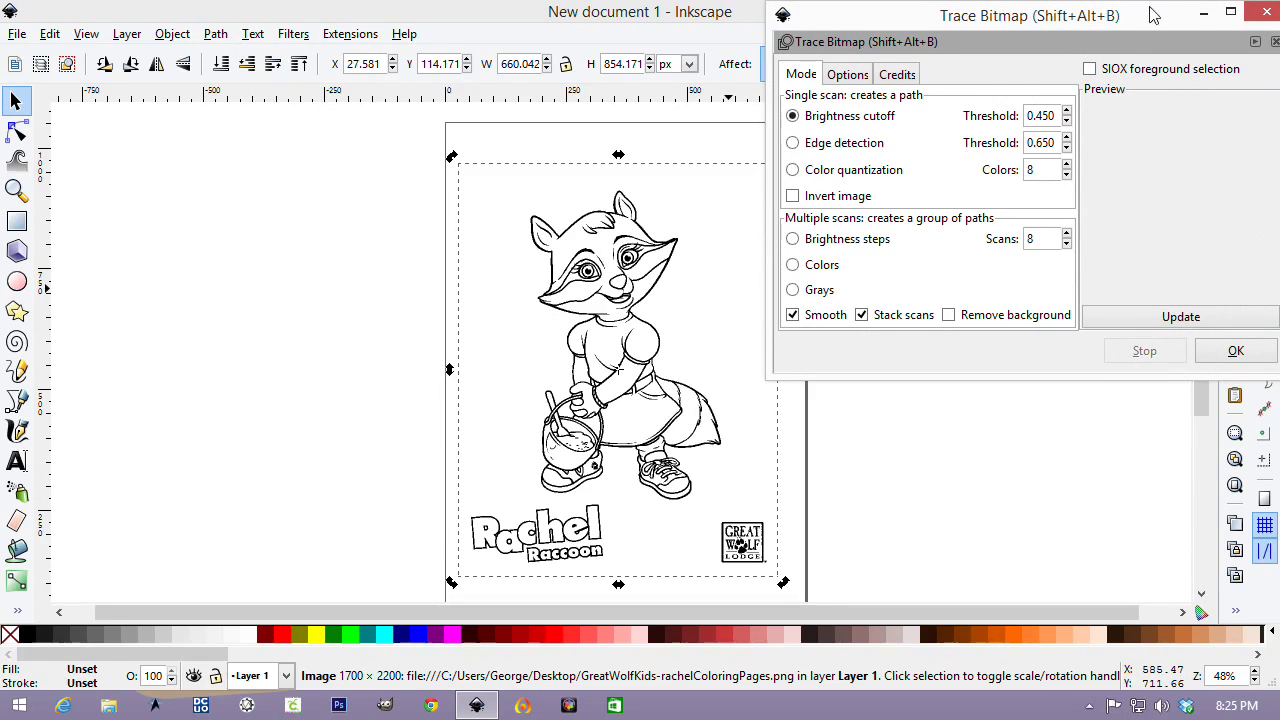
{"action": "left_click_drag", "start_coordinate": [1153, 14], "coordinate": [1016, 27]}
{"action": "left_click", "coordinate": [1099, 363]}
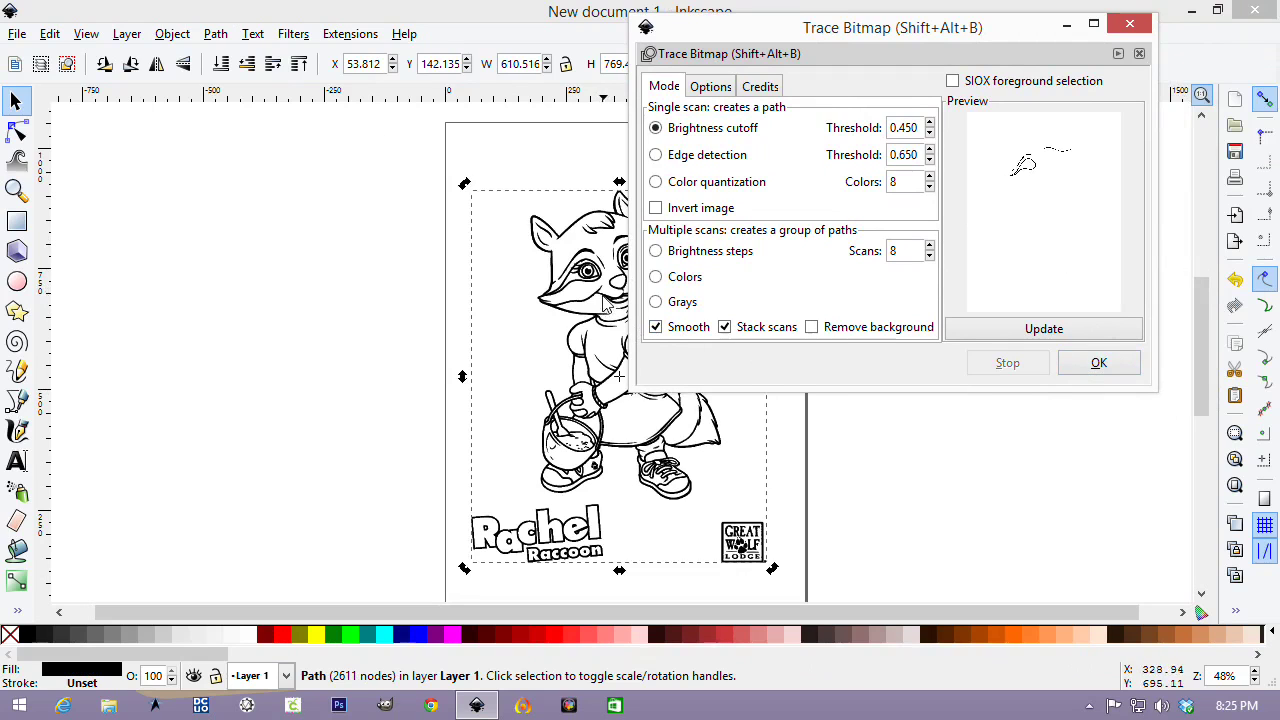
Delete the original bitmap and move the 2611-node traced path back onto the page.
{"action": "left_click_drag", "start_coordinate": [598, 296], "coordinate": [418, 285]}
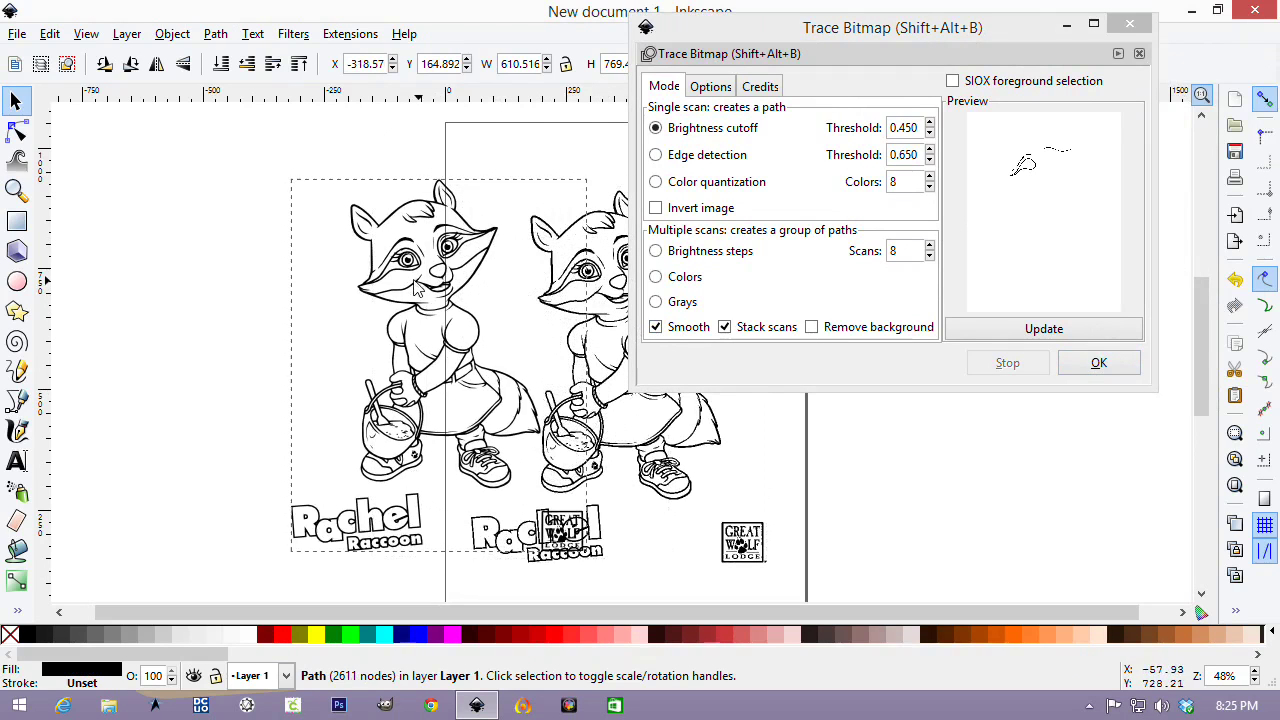
{"action": "left_click", "coordinate": [17, 133]}
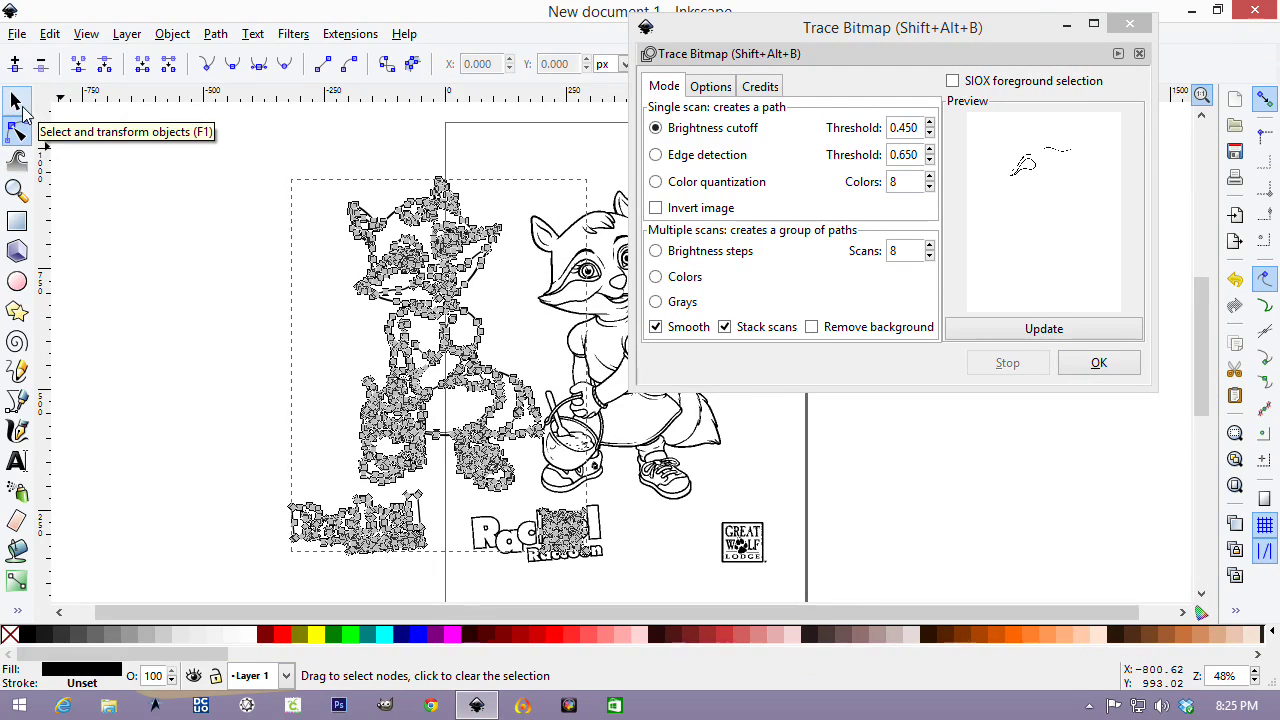
{"action": "left_click", "coordinate": [17, 102]}
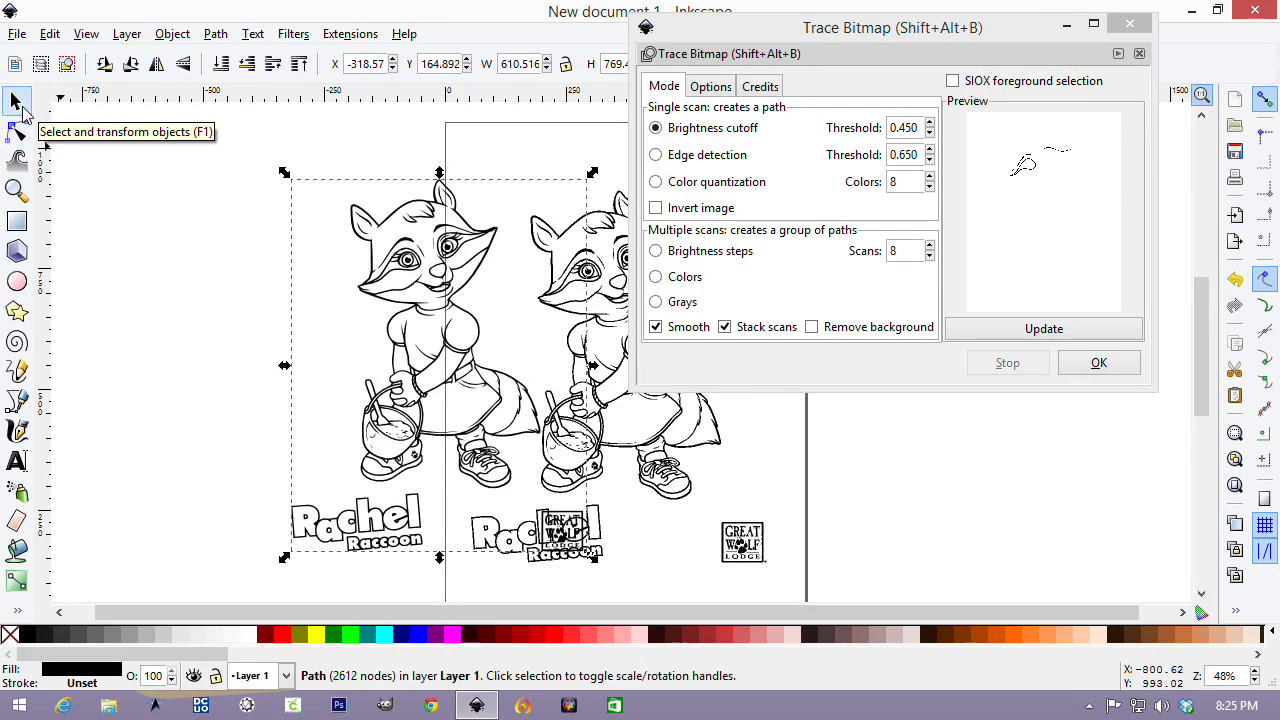
{"action": "left_click", "coordinate": [662, 441]}
{"action": "key", "text": "Delete"}
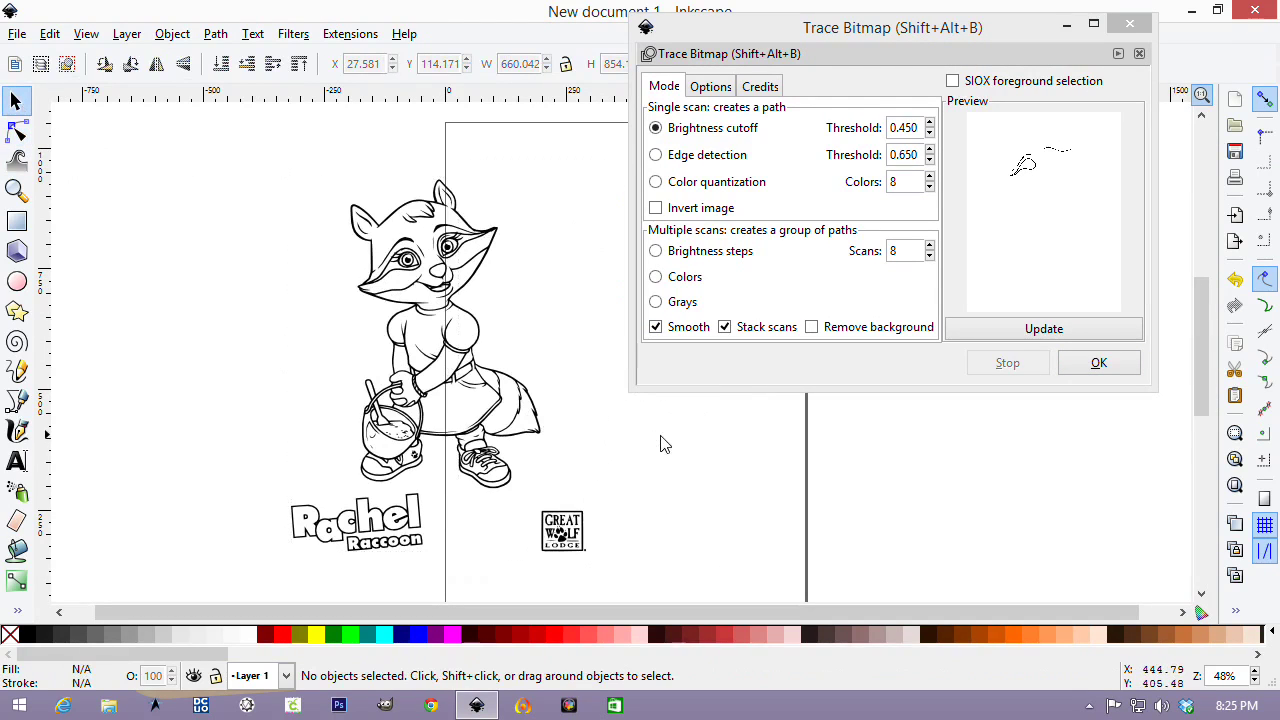
{"action": "left_click_drag", "start_coordinate": [418, 277], "coordinate": [628, 301]}
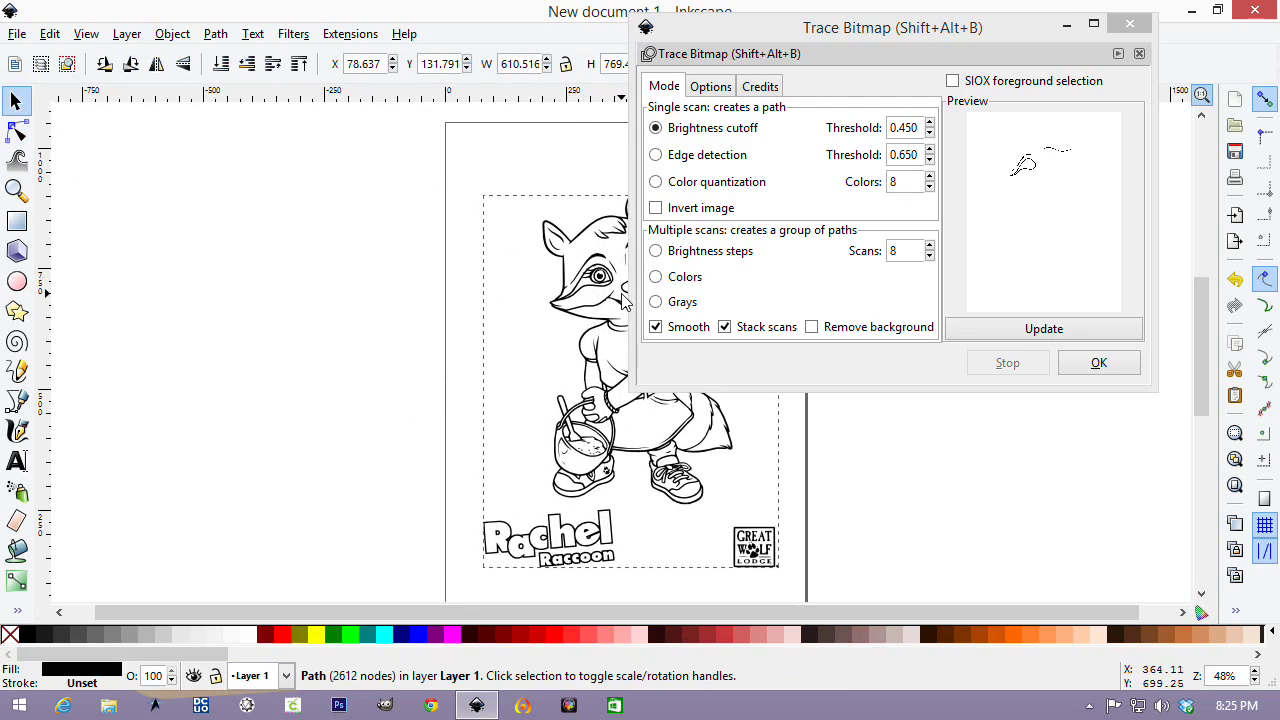
Close Trace Bitmap, then Break Apart the traced path into 178 shapes and deselect them.
{"action": "left_click", "coordinate": [1130, 24]}
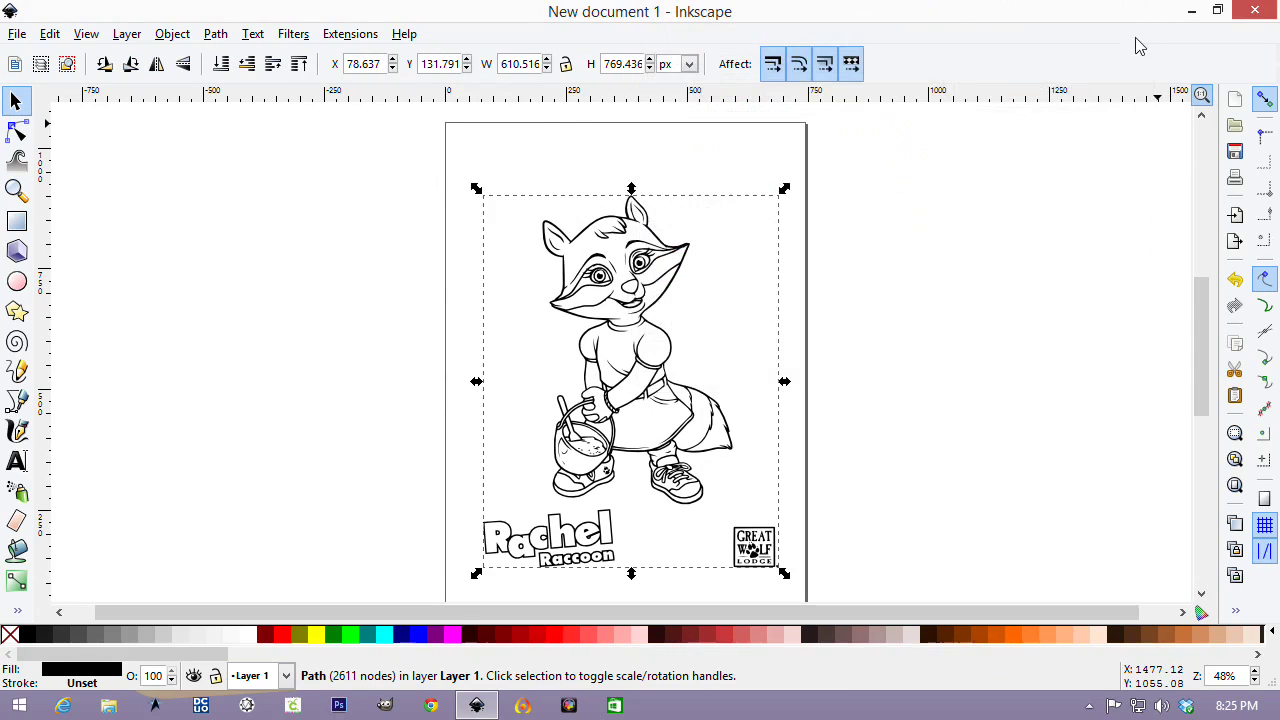
{"action": "left_click", "coordinate": [215, 34]}
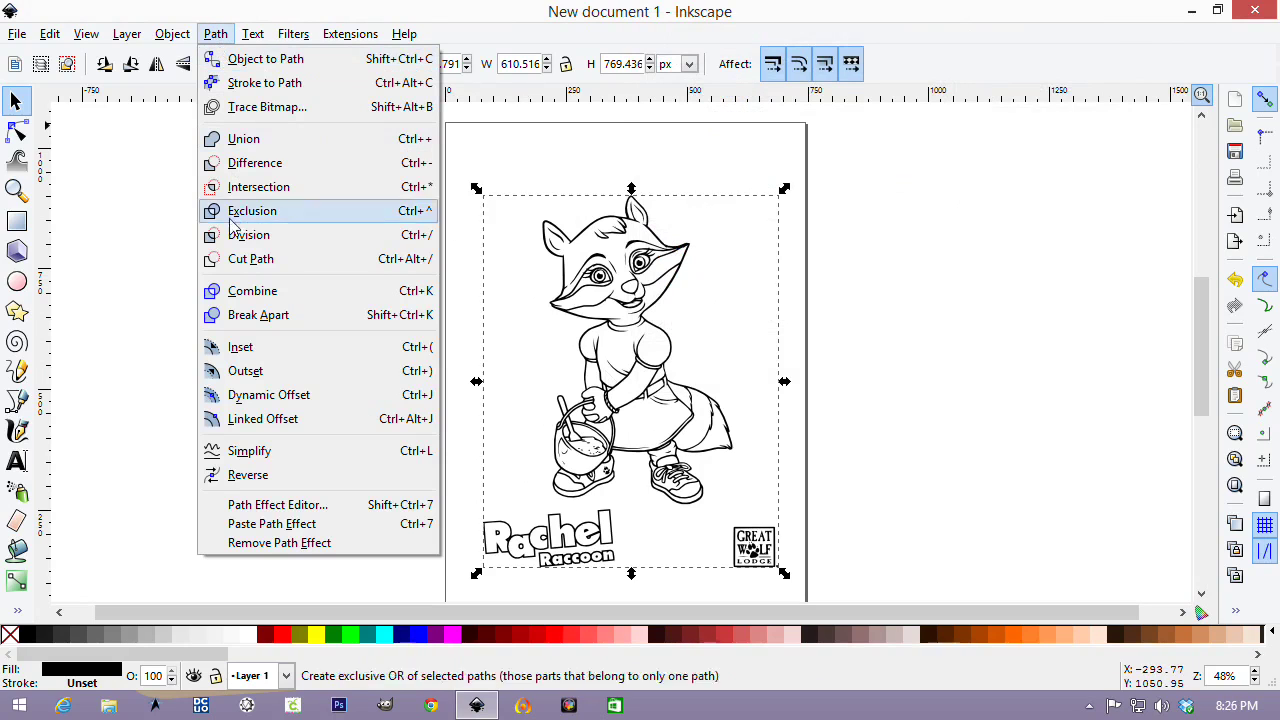
{"action": "left_click", "coordinate": [258, 315]}
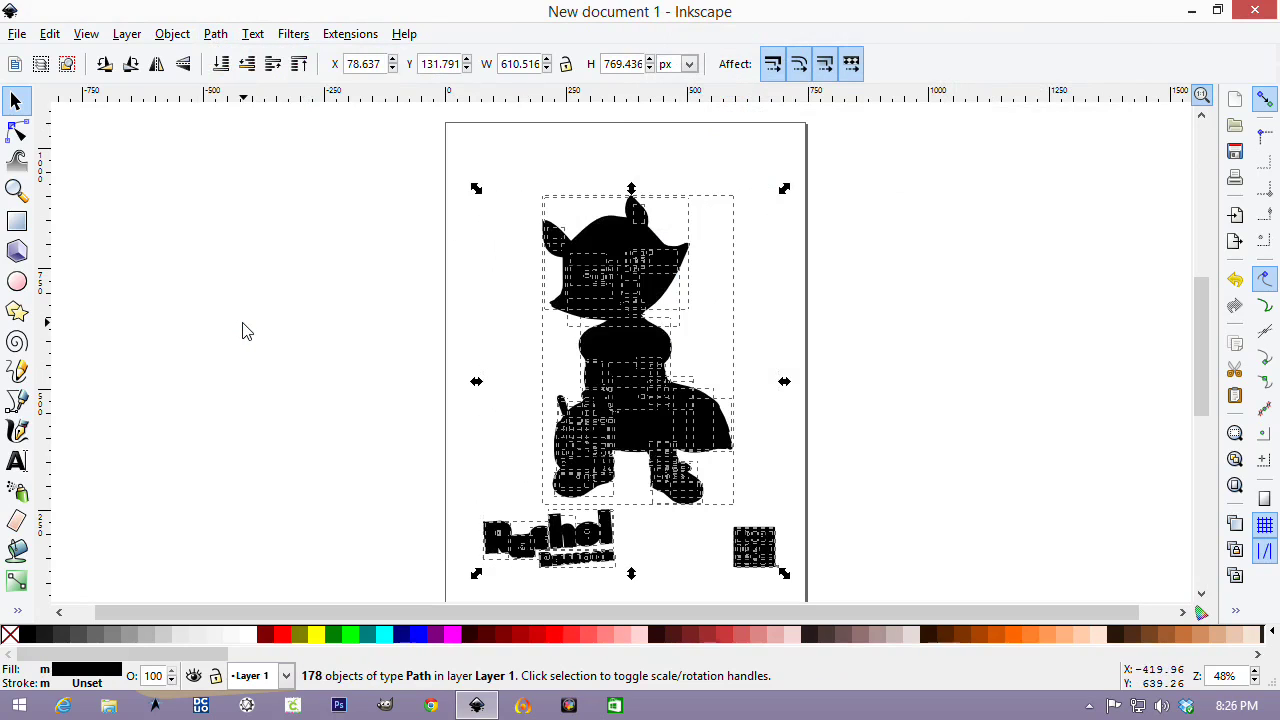
{"action": "left_click", "coordinate": [300, 378]}
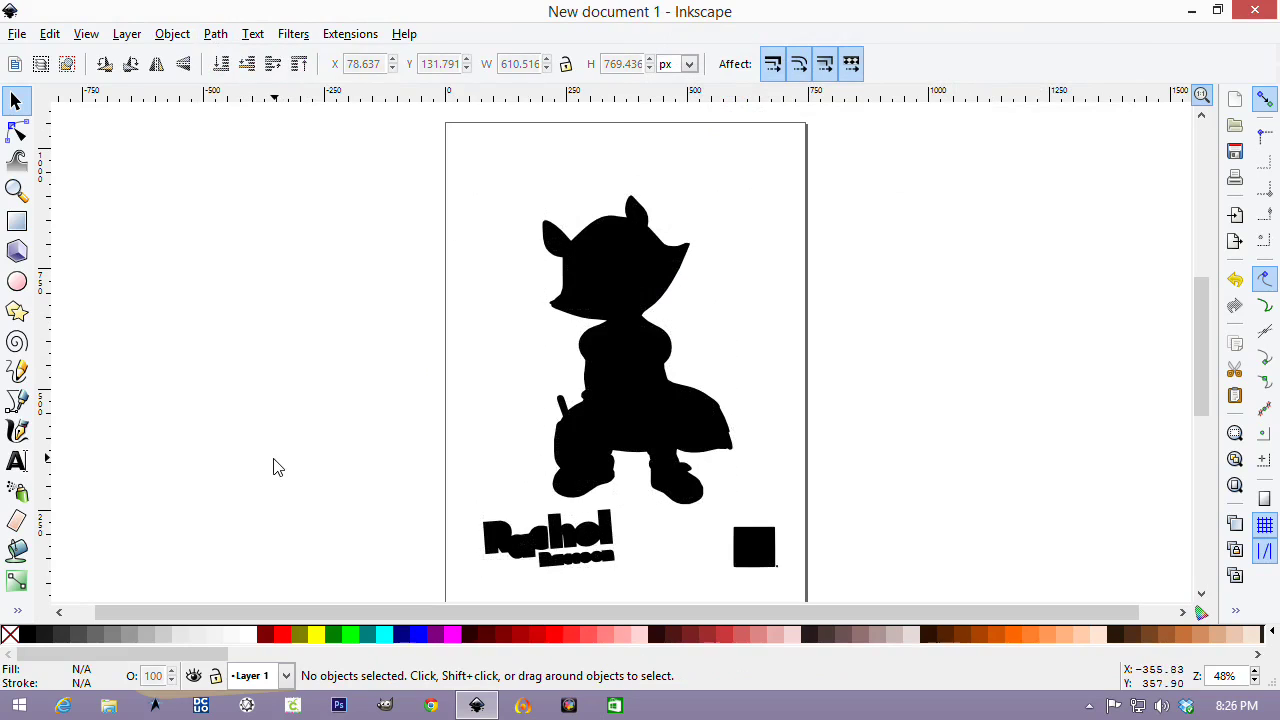